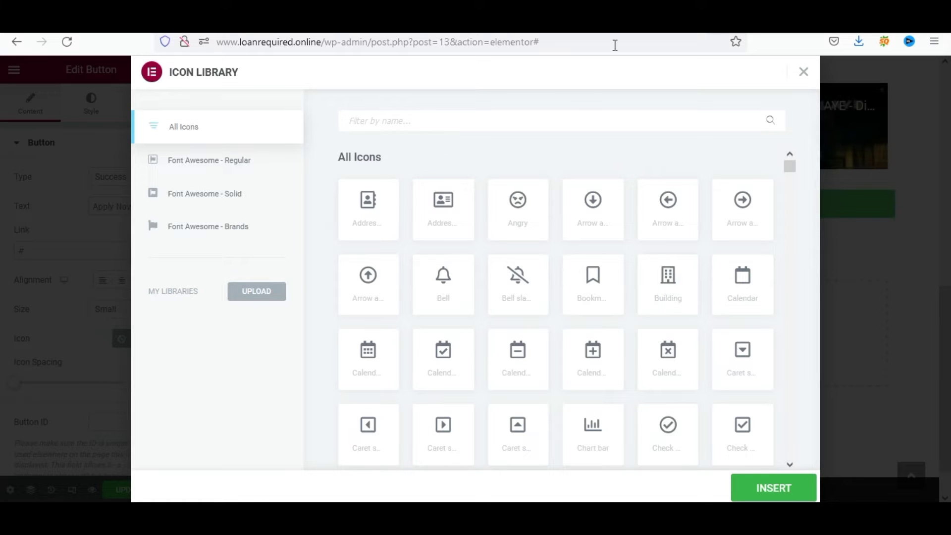
- Enable unfiltered file uploads for an SVG button icon, and leave the media selection without choosing a file
{"action": "left_click", "coordinate": [69, 150]}
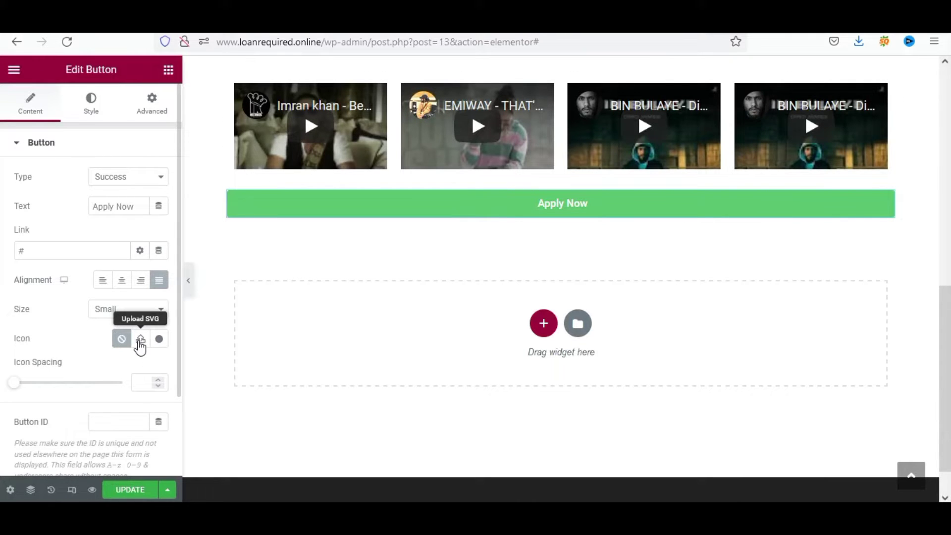
{"action": "left_click", "coordinate": [141, 340]}
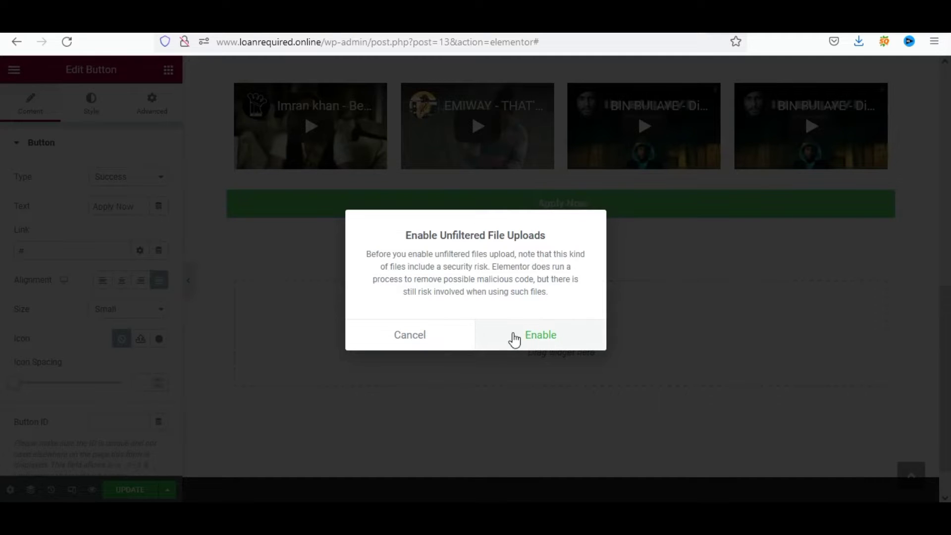
{"action": "left_click", "coordinate": [538, 341]}
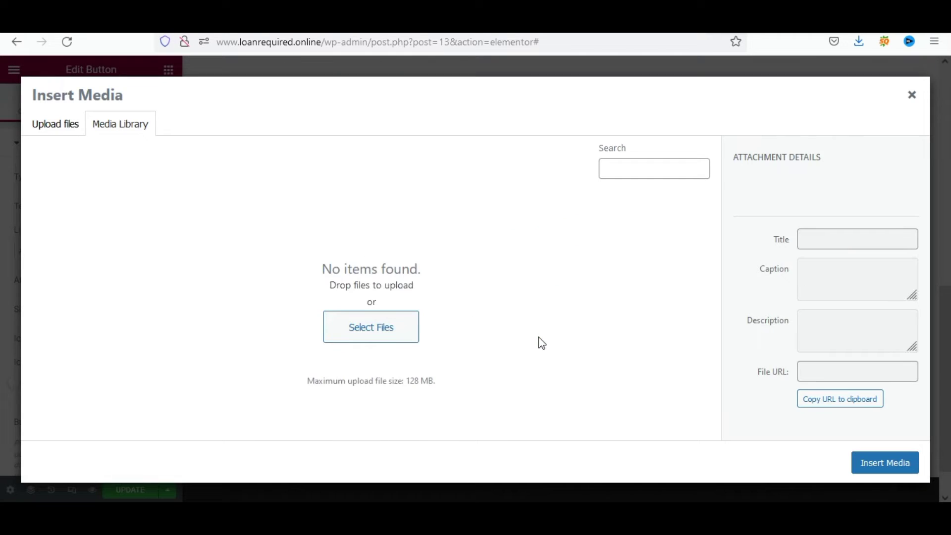
{"action": "left_click", "coordinate": [371, 335]}
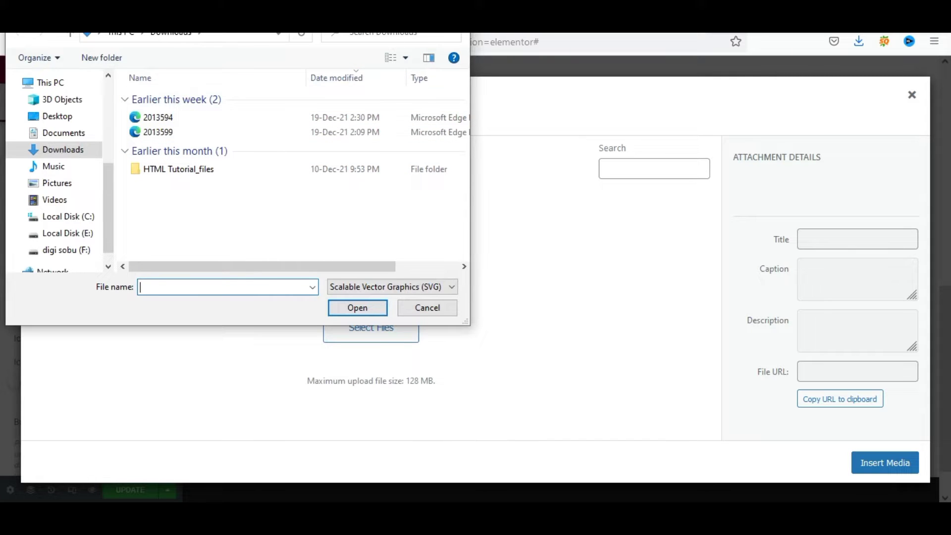
{"action": "key", "text": "Escape"}
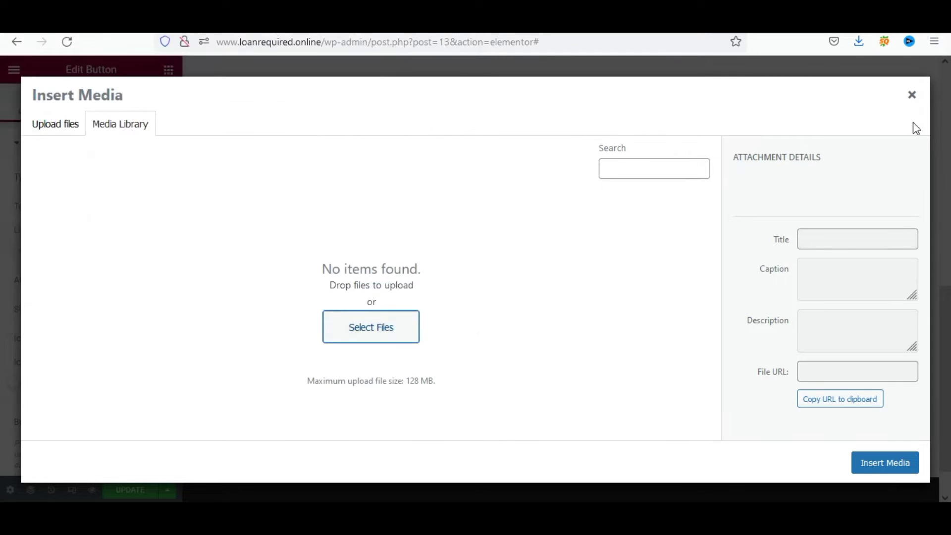
{"action": "left_click", "coordinate": [912, 94]}
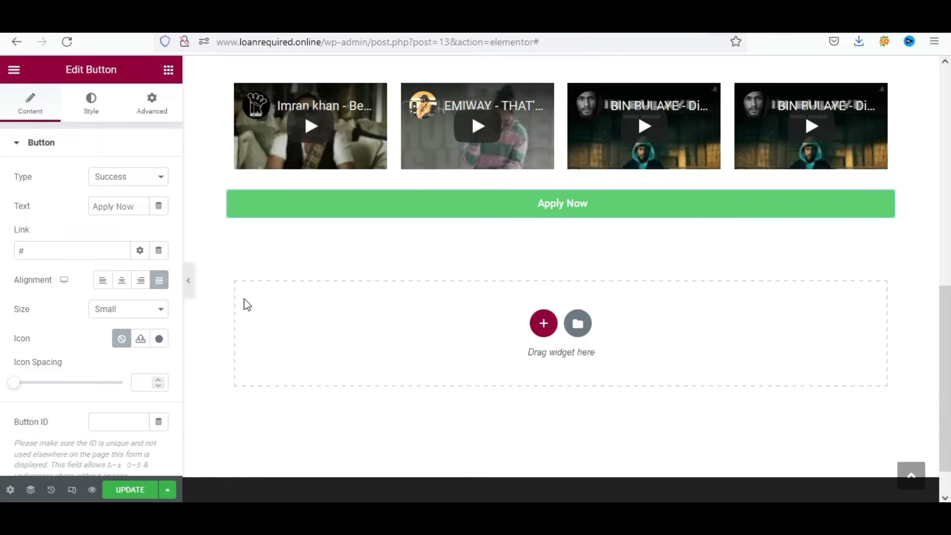
- Search the icon library for "check" and insert the plain Check icon into the Apply Now button
{"action": "left_click", "coordinate": [159, 339]}
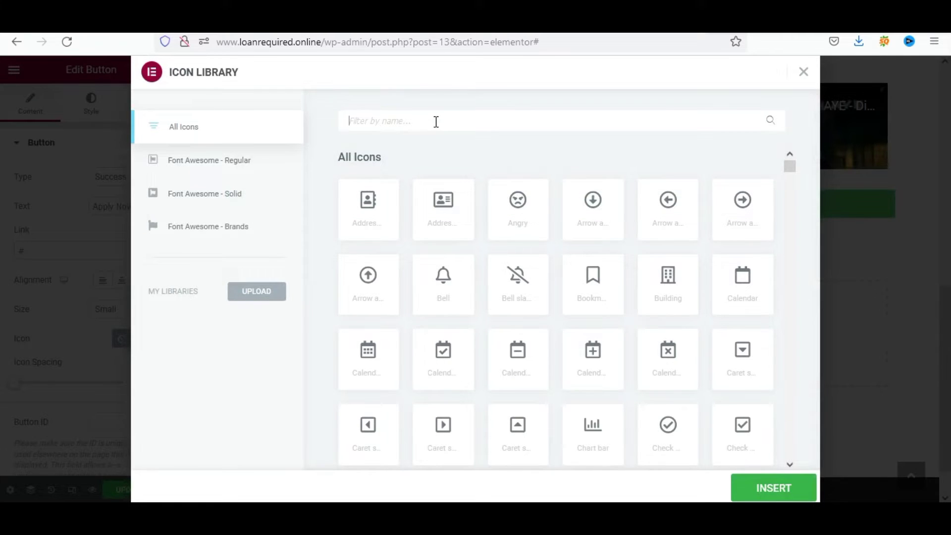
{"action": "type", "text": "check"}
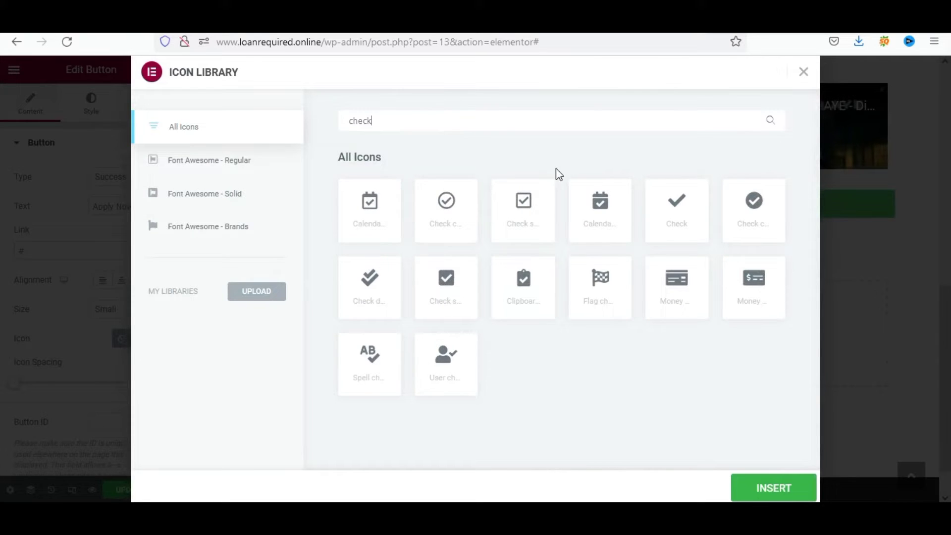
{"action": "left_click", "coordinate": [691, 206]}
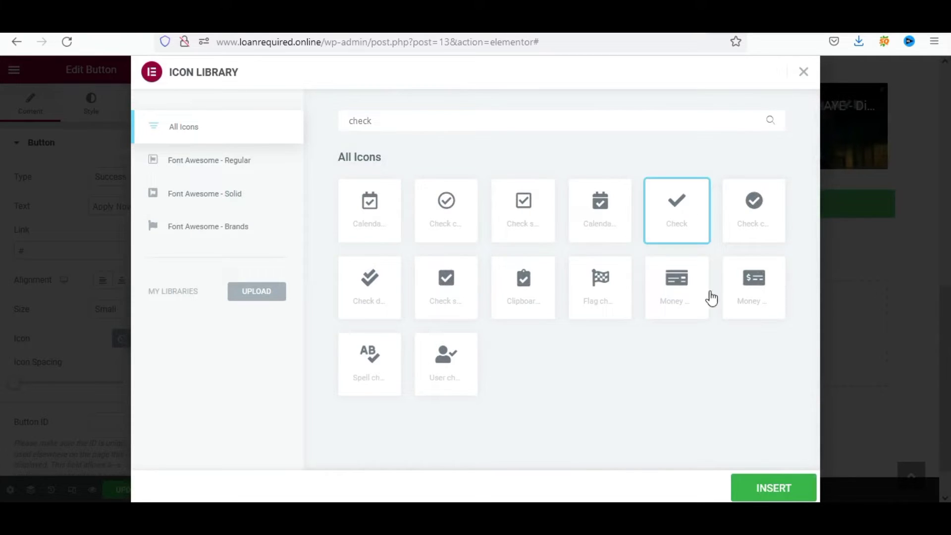
{"action": "left_click", "coordinate": [785, 490]}
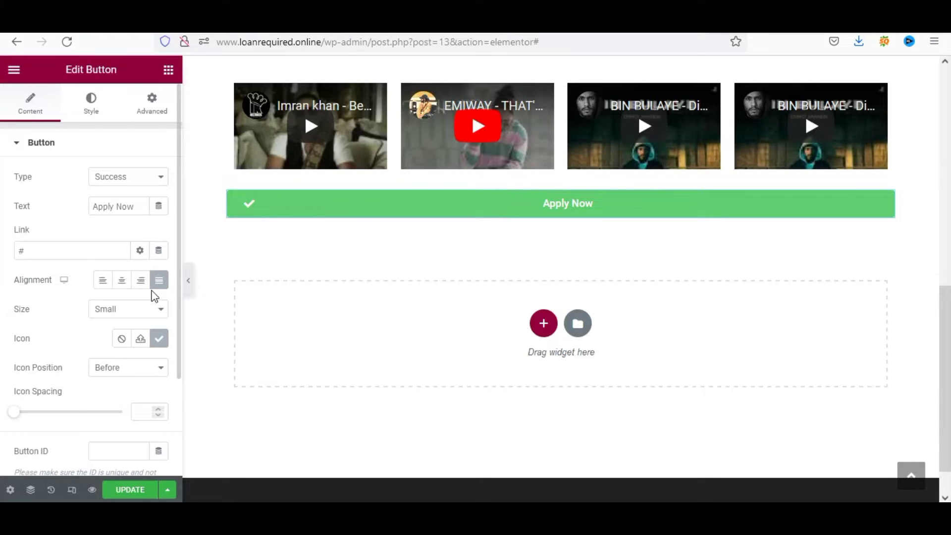
- Try the After icon position on the Apply Now button and set it back to Before
{"action": "left_click", "coordinate": [128, 370]}
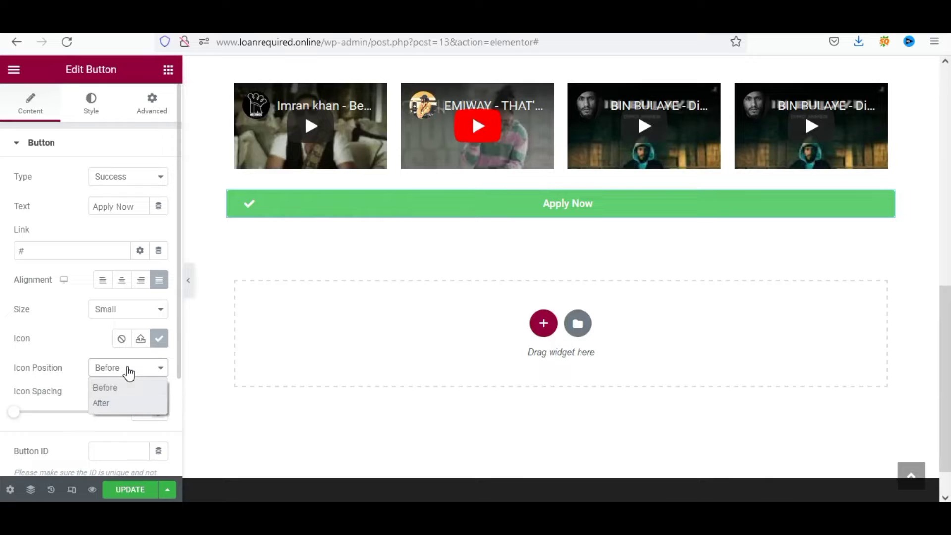
{"action": "left_click", "coordinate": [119, 404]}
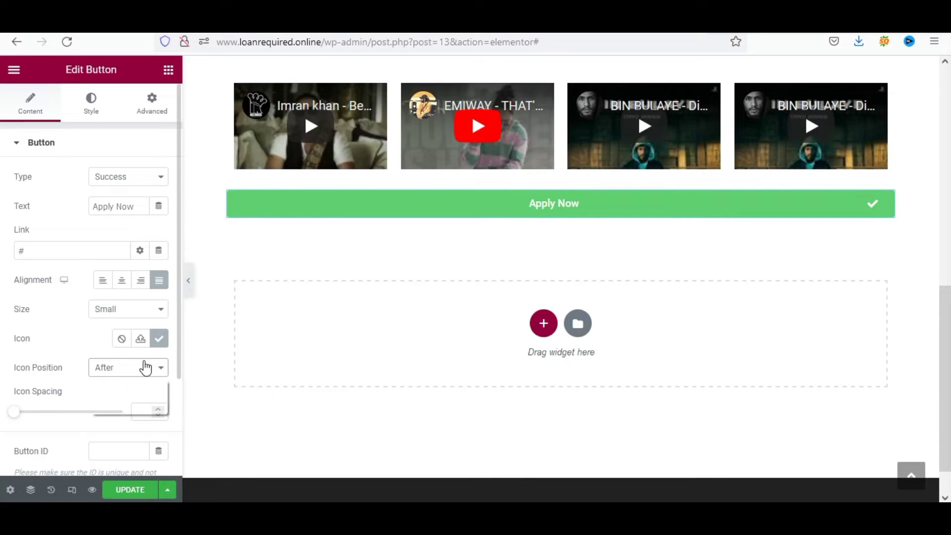
{"action": "left_click", "coordinate": [144, 367]}
{"action": "left_click", "coordinate": [126, 389]}
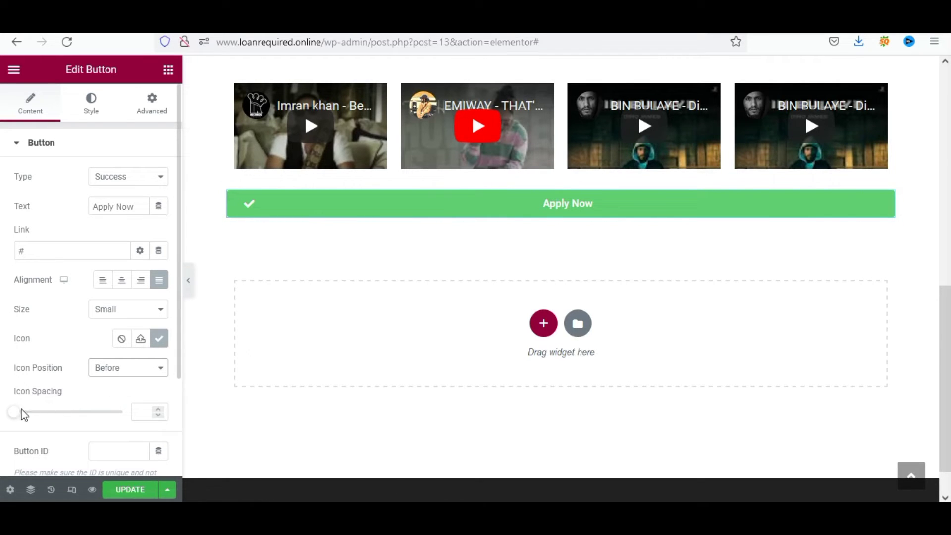
- Set the spacing between the check icon and the button text to 14
{"action": "left_click_drag", "start_coordinate": [16, 416], "coordinate": [59, 415]}
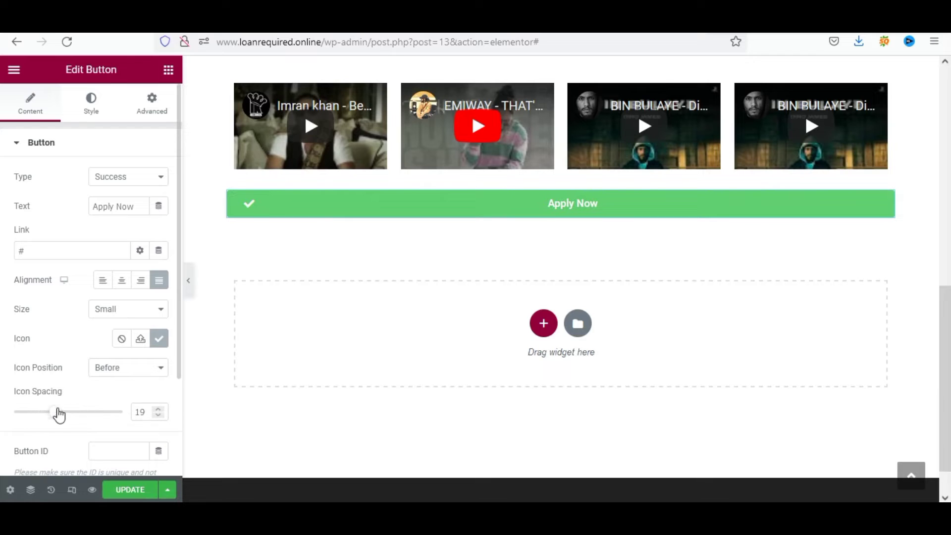
{"action": "left_click", "coordinate": [159, 416]}
{"action": "left_click", "coordinate": [158, 416]}
{"action": "left_click", "coordinate": [159, 416]}
{"action": "left_click", "coordinate": [159, 416]}
{"action": "left_click", "coordinate": [159, 416]}
- Align the Apply Now button to the left and increase its icon spacing to 26
{"action": "left_click", "coordinate": [106, 284]}
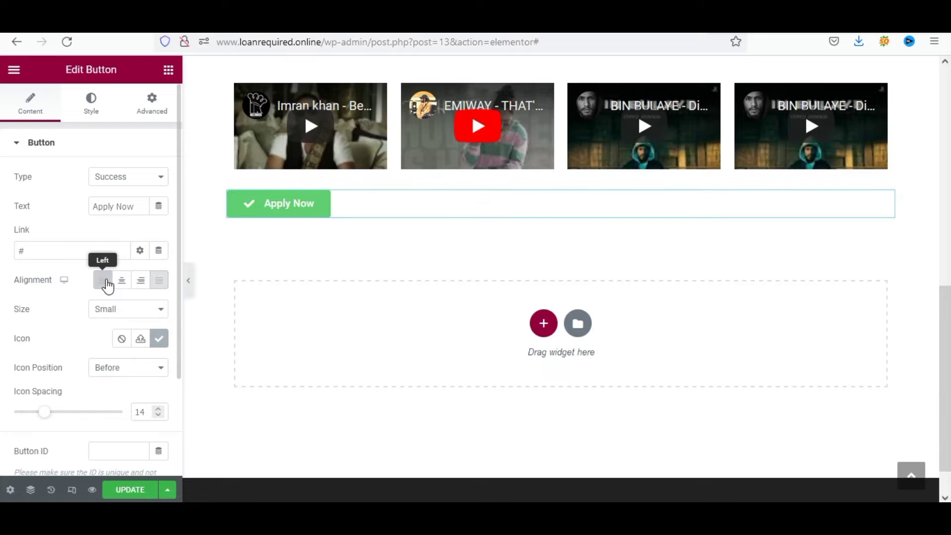
{"action": "left_click", "coordinate": [159, 408]}
{"action": "left_click", "coordinate": [158, 409]}
{"action": "left_click", "coordinate": [159, 408]}
{"action": "left_click", "coordinate": [159, 409]}
{"action": "left_click", "coordinate": [158, 409]}
{"action": "left_click", "coordinate": [158, 409]}
{"action": "left_click", "coordinate": [159, 409]}
{"action": "left_click", "coordinate": [158, 408]}
{"action": "left_click", "coordinate": [159, 409]}
{"action": "left_click", "coordinate": [159, 409]}
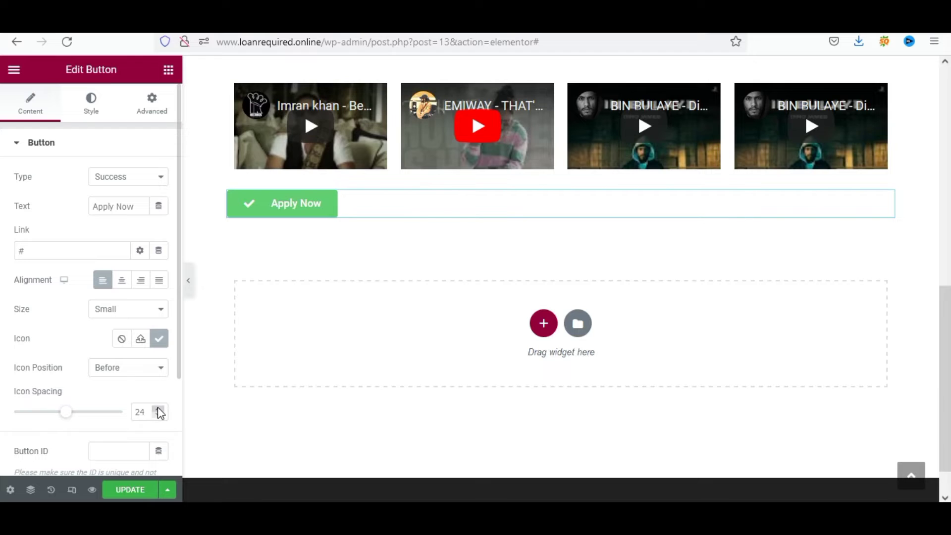
{"action": "left_click", "coordinate": [159, 409]}
{"action": "left_click", "coordinate": [158, 409]}
- Set the icon position to After, try the justified alignment and center the Apply Now button
{"action": "left_click", "coordinate": [152, 376]}
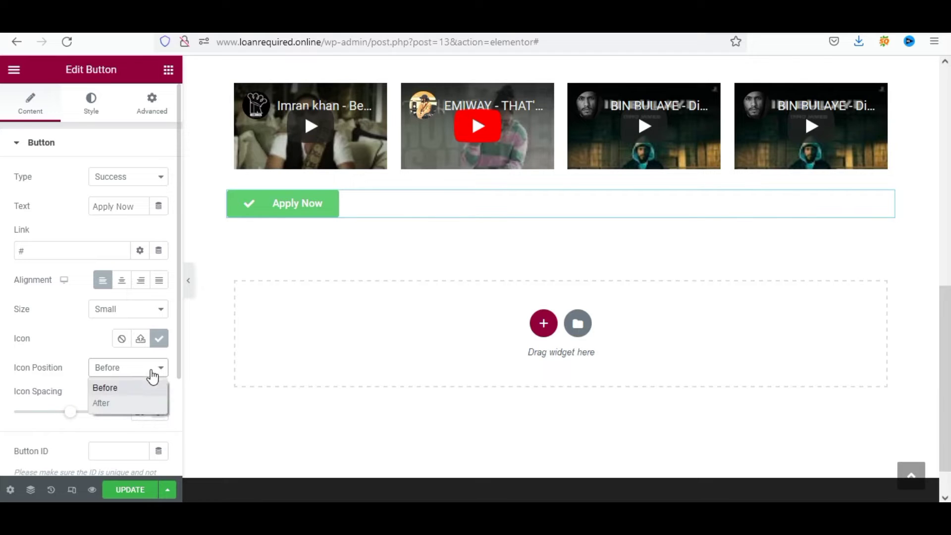
{"action": "left_click", "coordinate": [151, 401]}
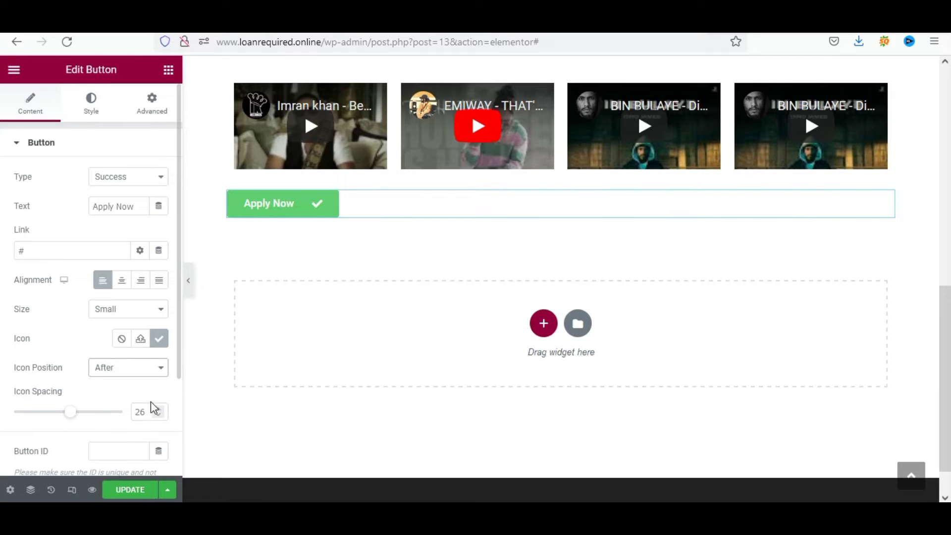
{"action": "left_click", "coordinate": [159, 281]}
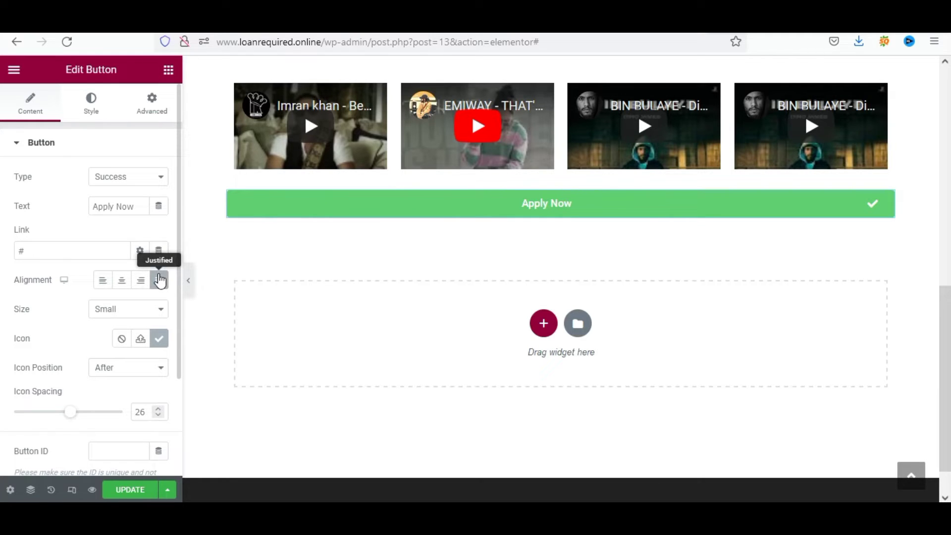
{"action": "left_click", "coordinate": [123, 283]}
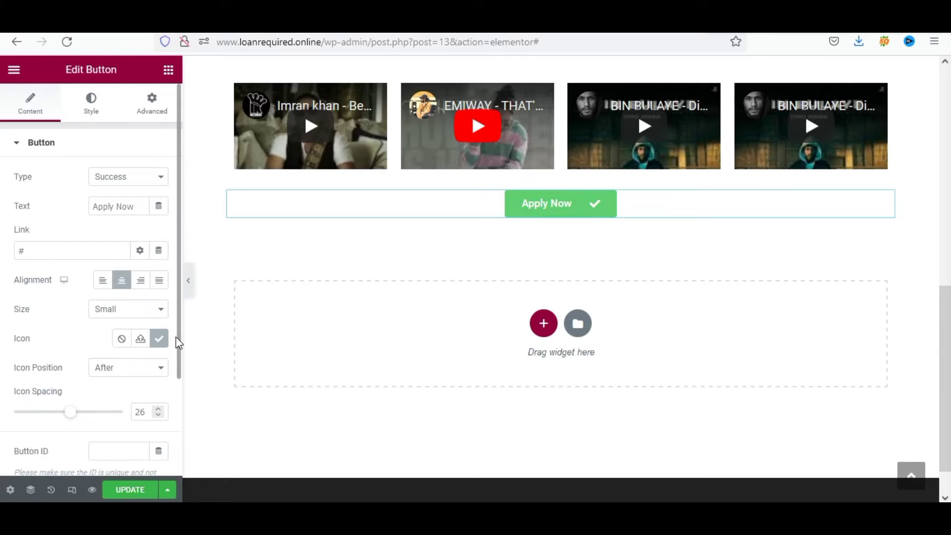
{"action": "left_click_drag", "start_coordinate": [179, 342], "coordinate": [175, 417]}
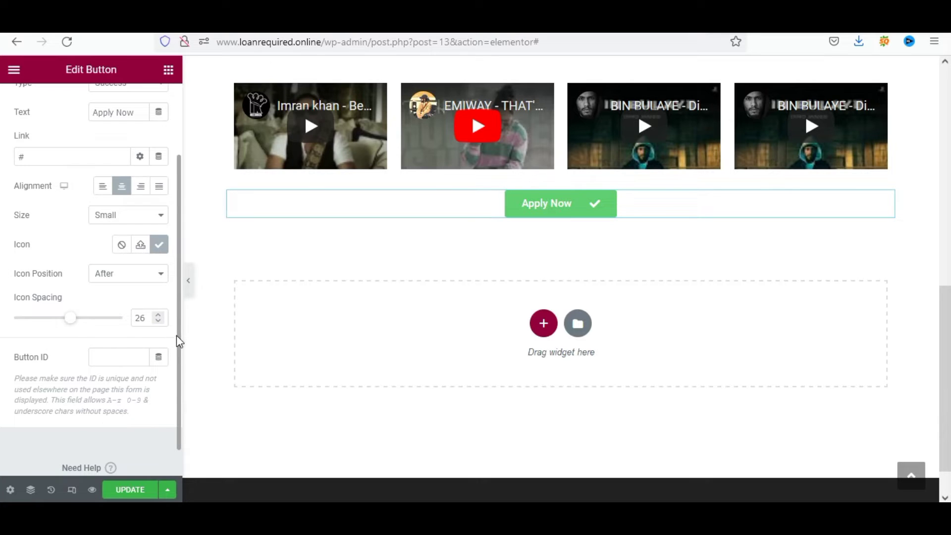
{"action": "scroll", "coordinate": [176, 335], "scroll_direction": "down", "scroll_amount": 1}
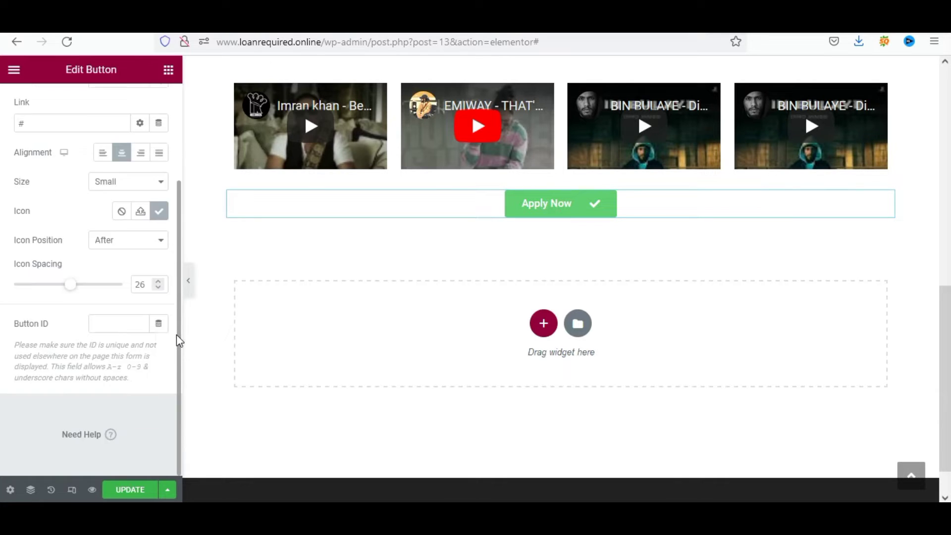
{"action": "left_click_drag", "start_coordinate": [176, 335], "coordinate": [173, 96]}
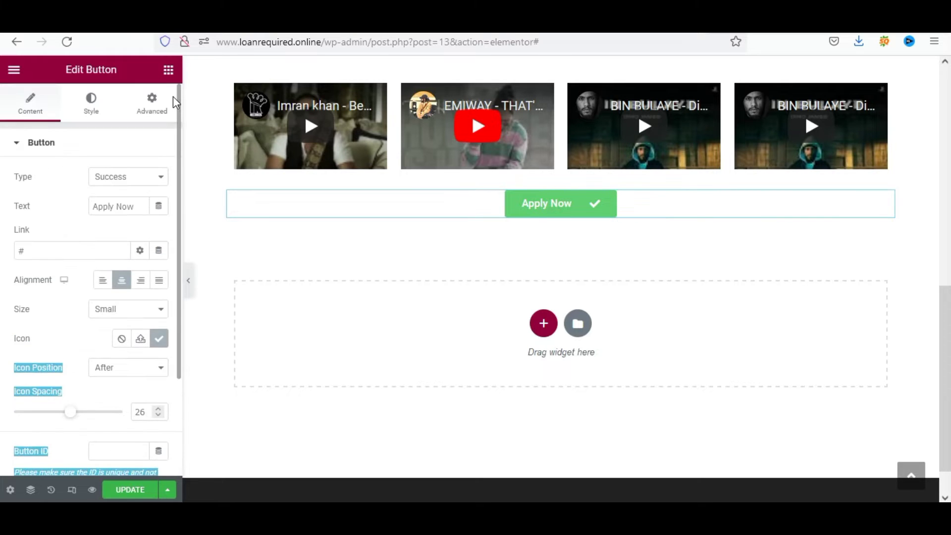
- Open the Apply Now button's typography settings and look through the available font families
{"action": "left_click", "coordinate": [91, 104]}
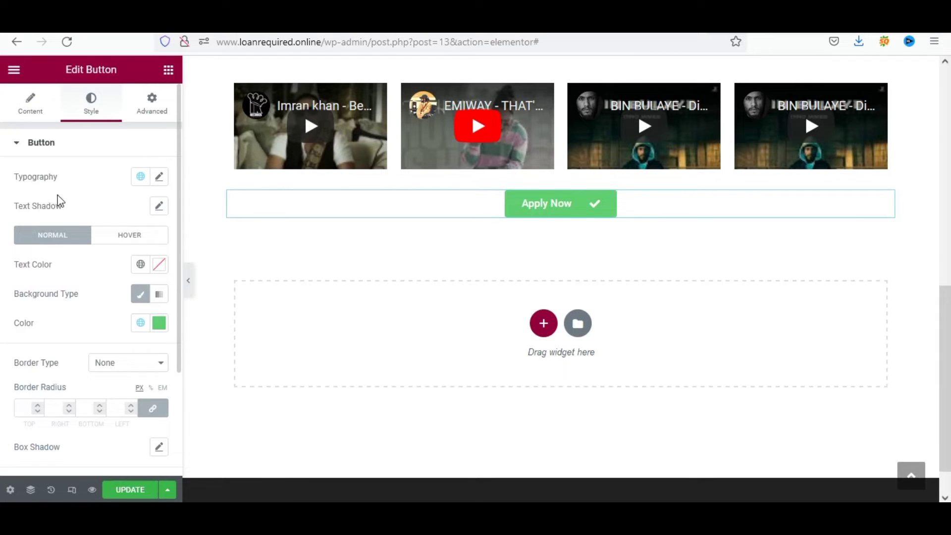
{"action": "left_click", "coordinate": [159, 178]}
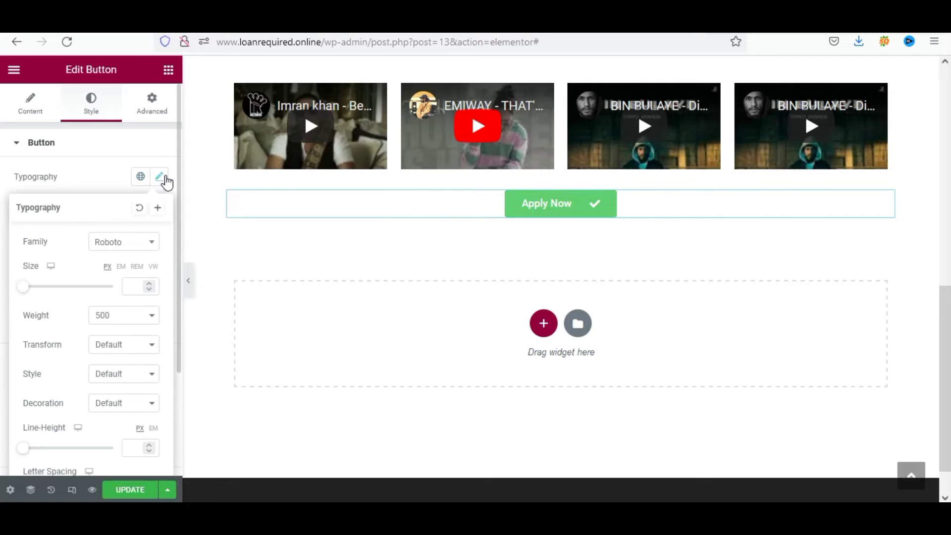
{"action": "left_click", "coordinate": [129, 243]}
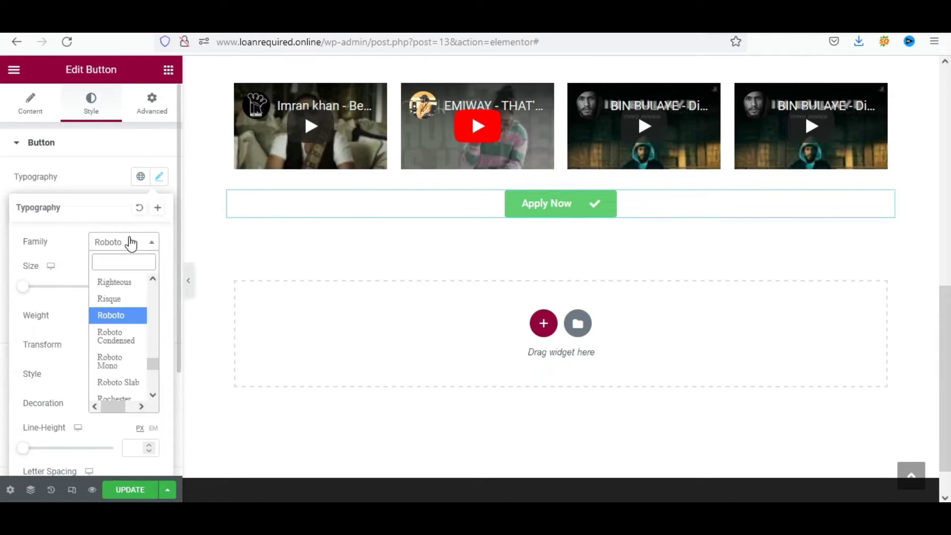
{"action": "left_click", "coordinate": [132, 243]}
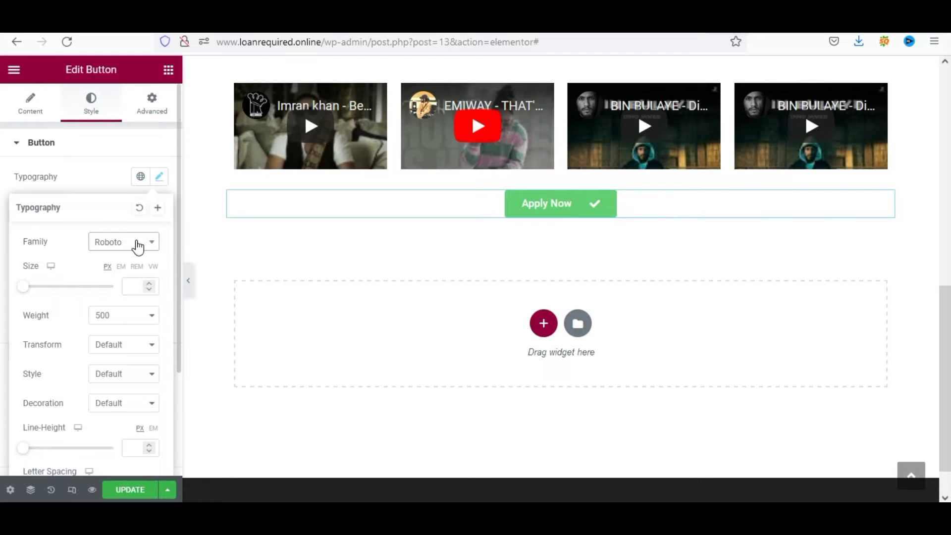
{"action": "left_click", "coordinate": [138, 246]}
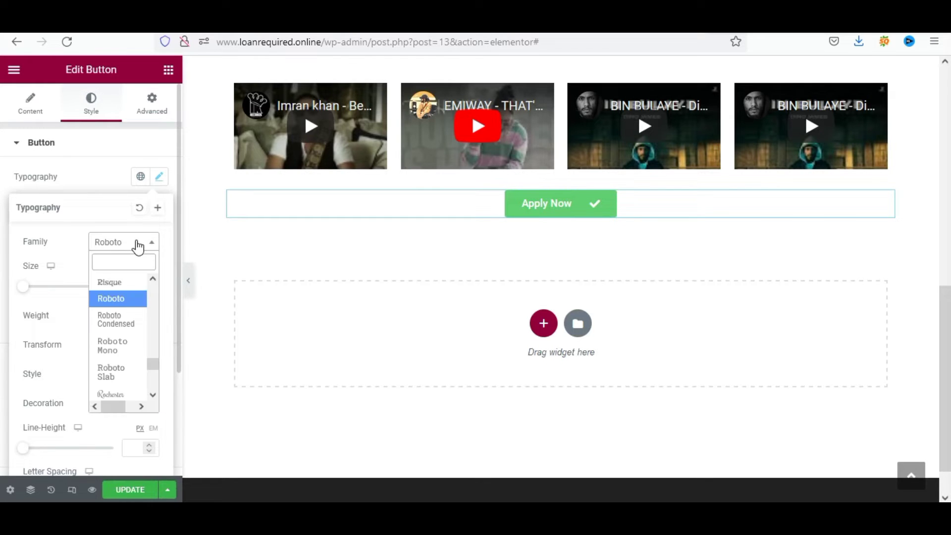
{"action": "left_click", "coordinate": [136, 246]}
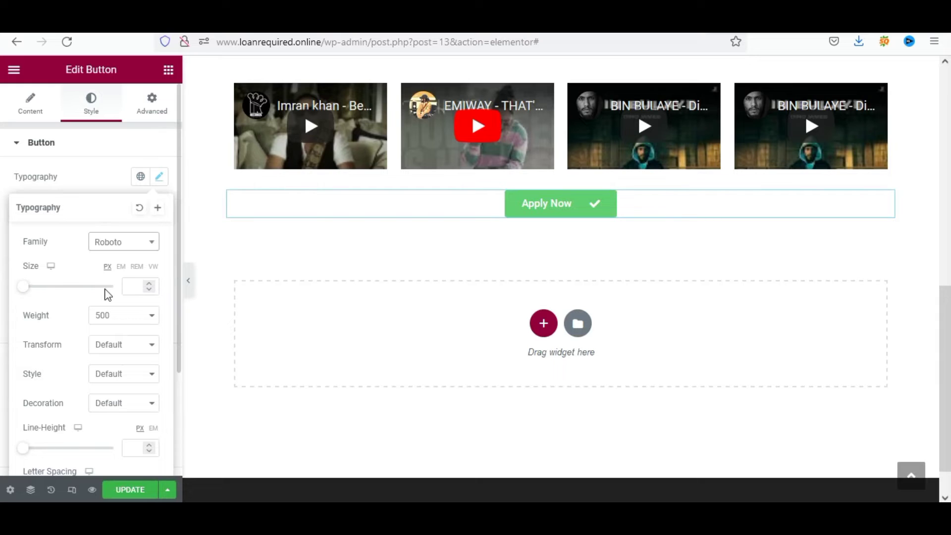
- Set the Apply Now button's text size to 24 px and its font weight to 900
{"action": "left_click", "coordinate": [149, 285]}
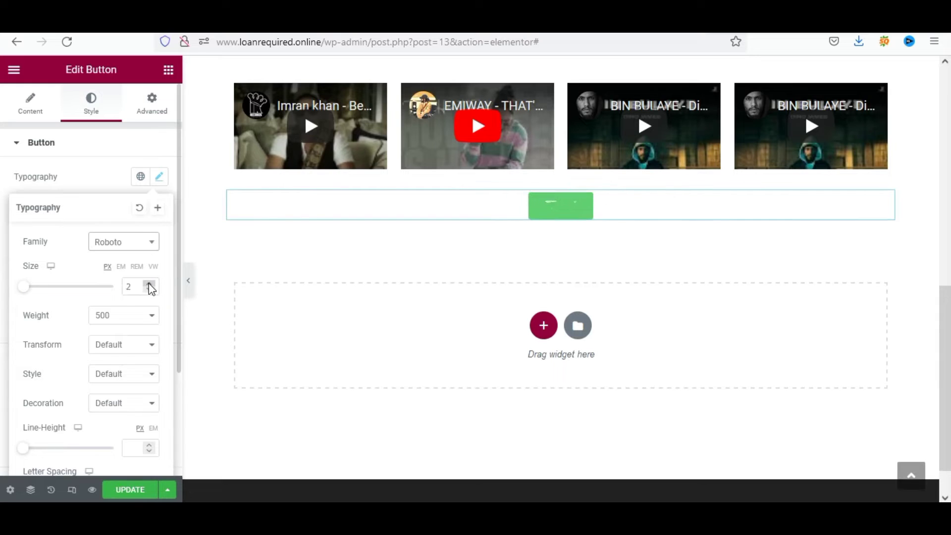
{"action": "left_click", "coordinate": [149, 284]}
{"action": "left_click", "coordinate": [149, 284]}
{"action": "left_click", "coordinate": [149, 284]}
{"action": "left_click", "coordinate": [150, 285]}
{"action": "left_click", "coordinate": [149, 284]}
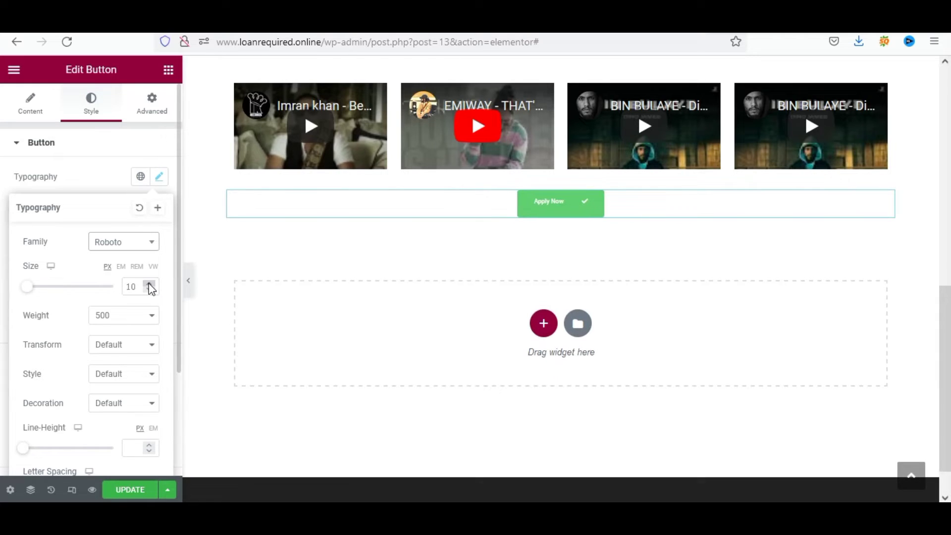
{"action": "left_click", "coordinate": [149, 284]}
{"action": "left_click", "coordinate": [149, 284]}
{"action": "left_click", "coordinate": [149, 284]}
{"action": "left_click", "coordinate": [149, 284]}
{"action": "left_click", "coordinate": [149, 285]}
{"action": "left_click", "coordinate": [149, 284]}
{"action": "left_click", "coordinate": [149, 284]}
{"action": "left_click", "coordinate": [149, 284]}
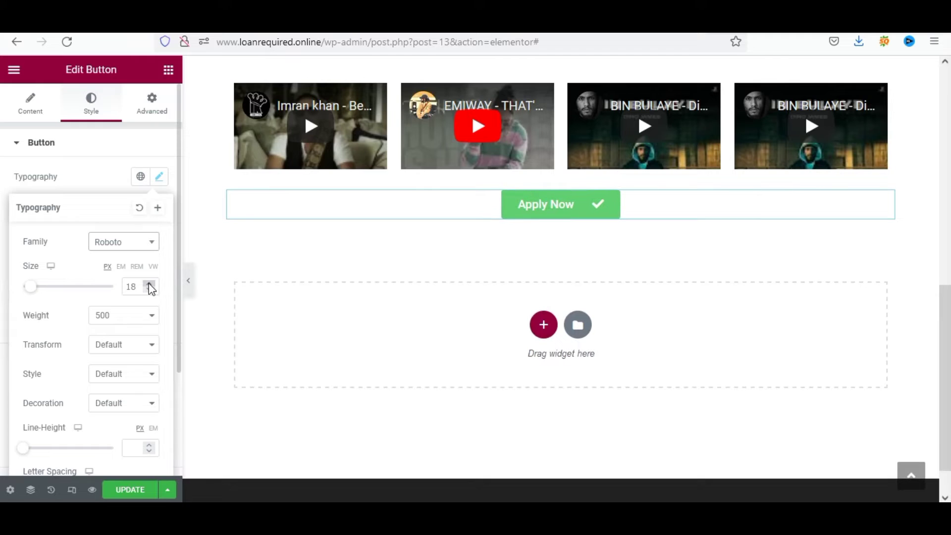
{"action": "left_click", "coordinate": [149, 285]}
{"action": "left_click", "coordinate": [149, 284]}
{"action": "left_click", "coordinate": [149, 284]}
{"action": "left_click", "coordinate": [149, 284]}
{"action": "left_click", "coordinate": [149, 284]}
{"action": "left_click", "coordinate": [149, 284]}
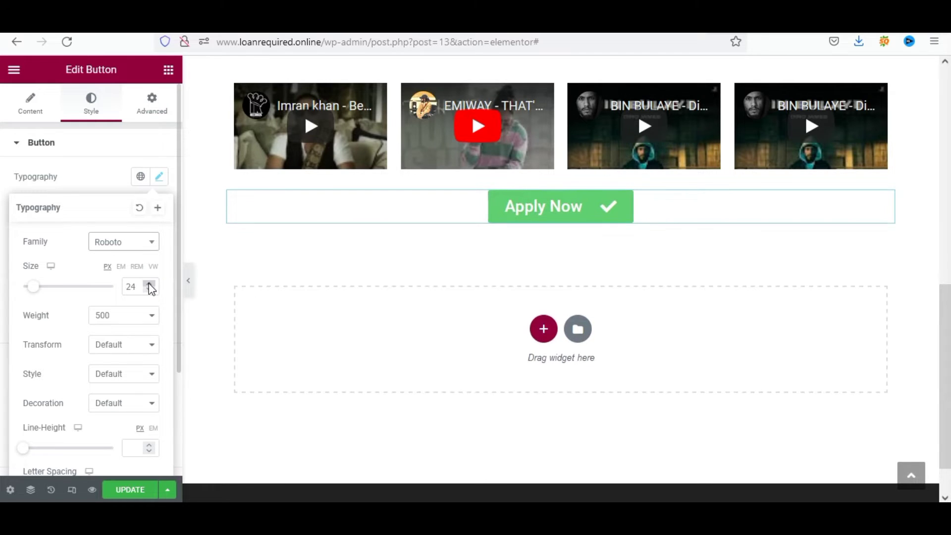
{"action": "left_click", "coordinate": [110, 329]}
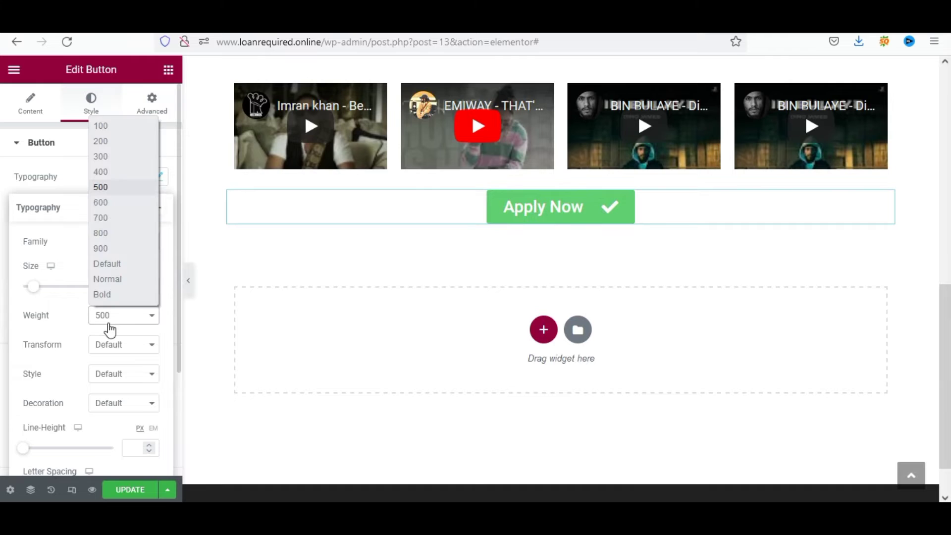
{"action": "left_click", "coordinate": [104, 248]}
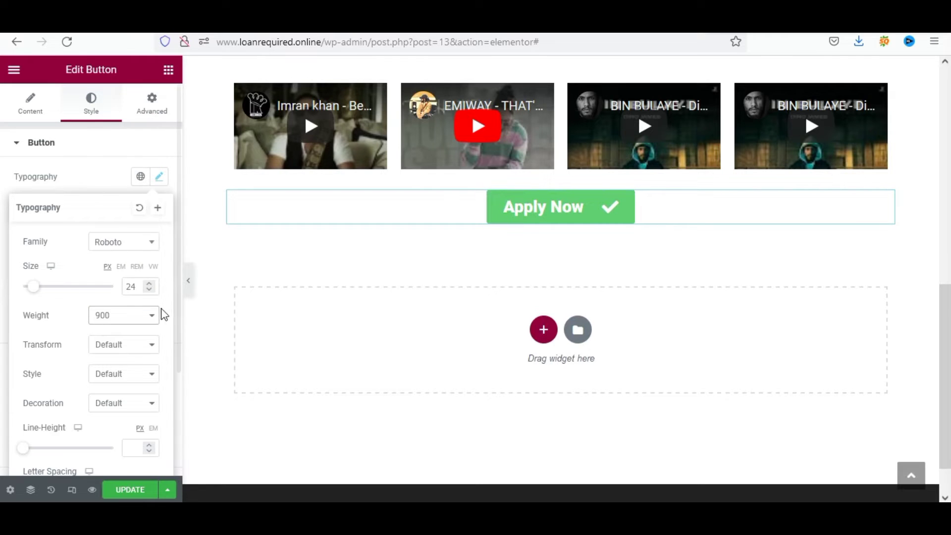
- Set the Apply Now button text's font weight to 500 and close the typography settings
{"action": "left_click", "coordinate": [133, 325]}
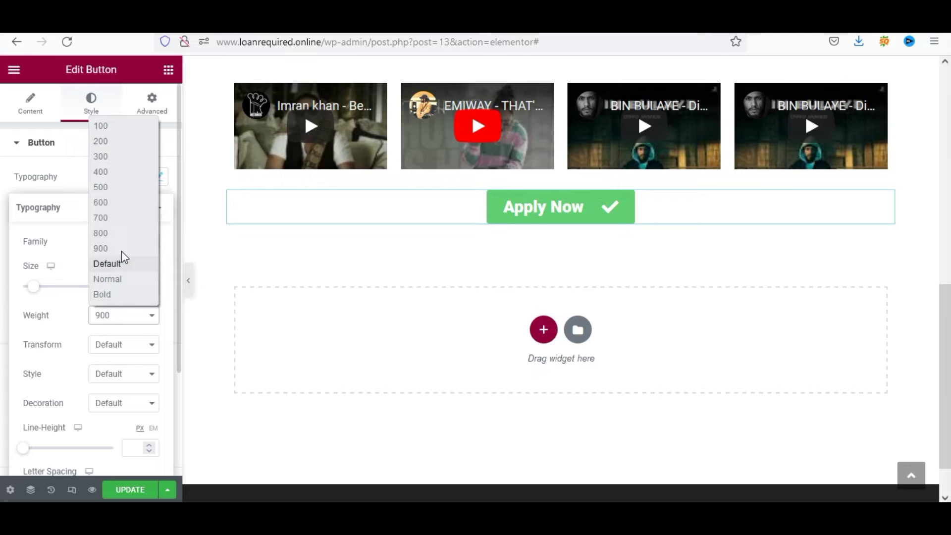
{"action": "left_click", "coordinate": [124, 187]}
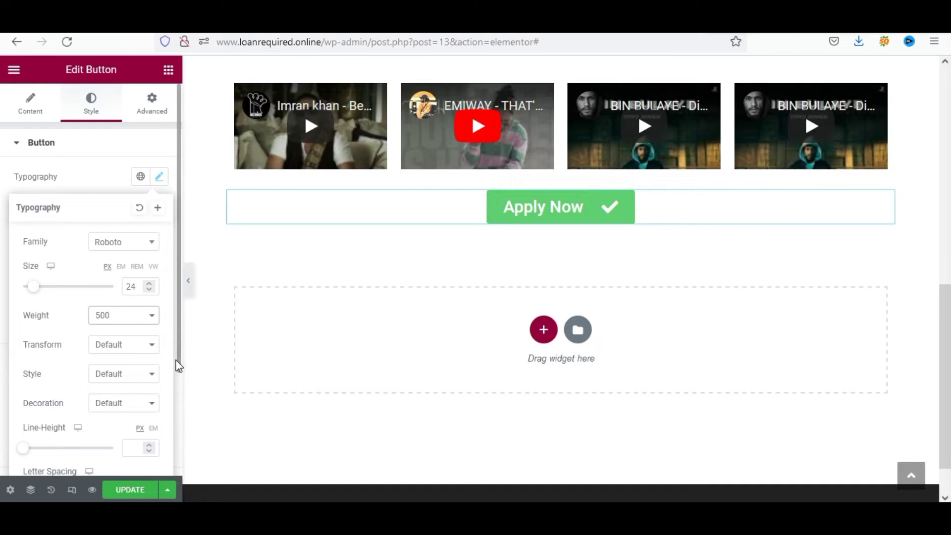
{"action": "mouse_move", "coordinate": [179, 359]}
{"action": "left_mouse_down"}
{"action": "mouse_move", "coordinate": [180, 370]}
{"action": "mouse_move", "coordinate": [179, 362]}
{"action": "left_mouse_up"}
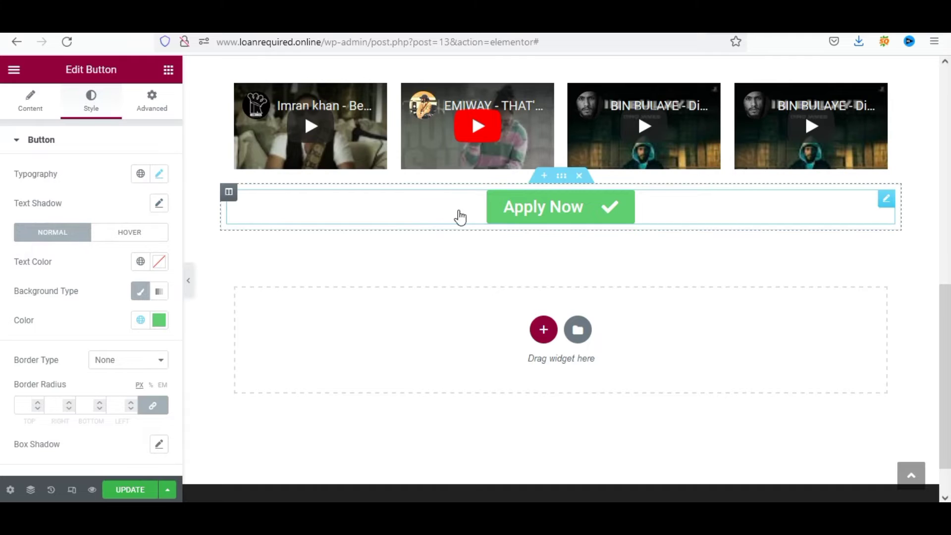
- Try a text shadow with blur 0 and a negative horizontal offset on the Apply Now button, and reset it
{"action": "left_click", "coordinate": [158, 204]}
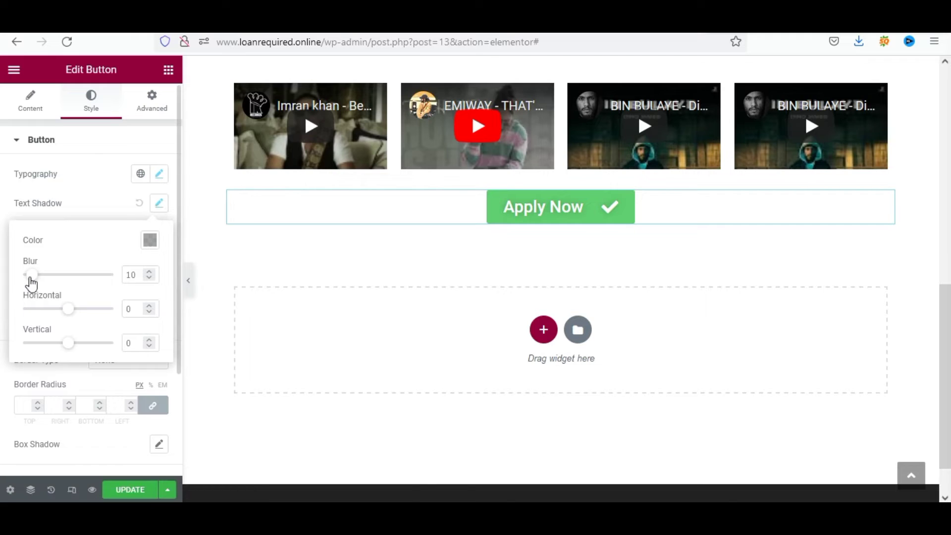
{"action": "left_click_drag", "start_coordinate": [31, 279], "coordinate": [1, 278]}
{"action": "left_click", "coordinate": [1, 279]}
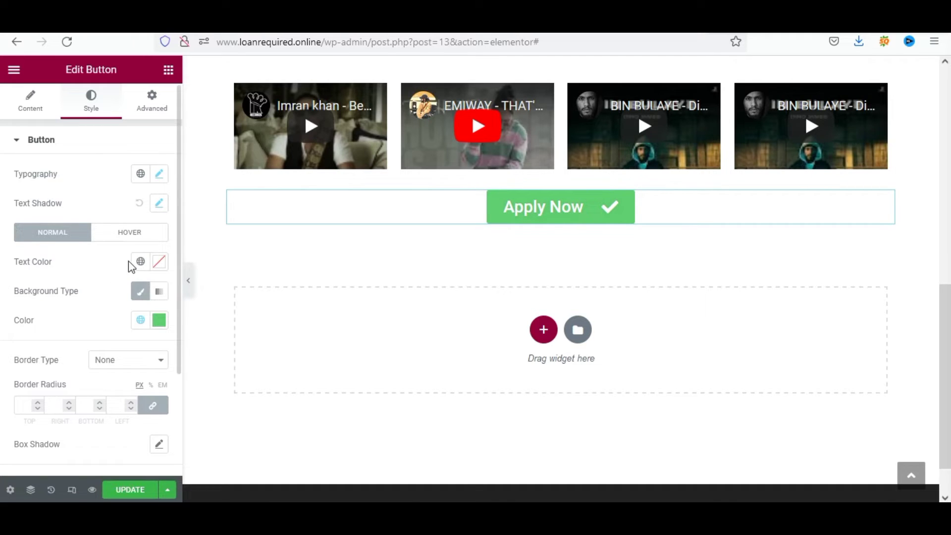
{"action": "left_click", "coordinate": [154, 205]}
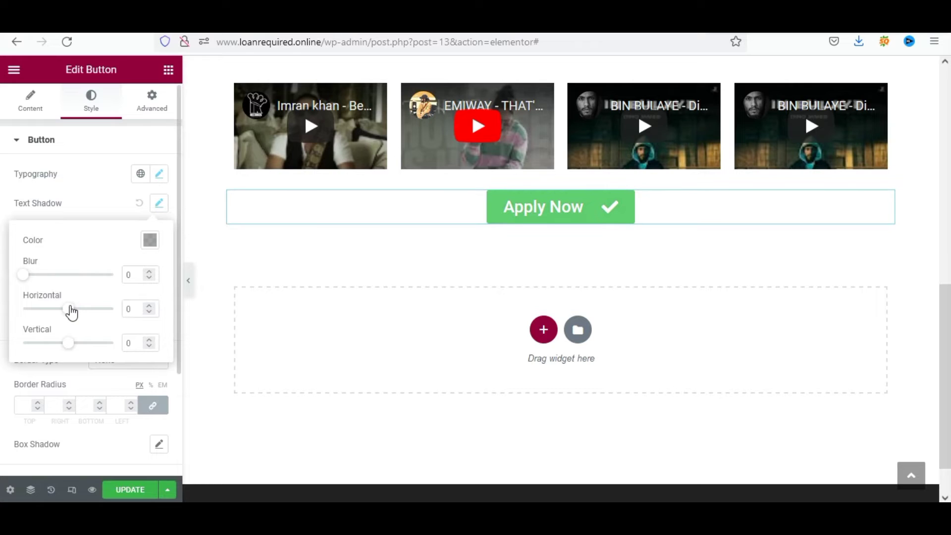
{"action": "mouse_move", "coordinate": [72, 312]}
{"action": "left_mouse_down"}
{"action": "mouse_move", "coordinate": [127, 309]}
{"action": "mouse_move", "coordinate": [64, 324]}
{"action": "left_mouse_up"}
{"action": "left_click", "coordinate": [3, 275]}
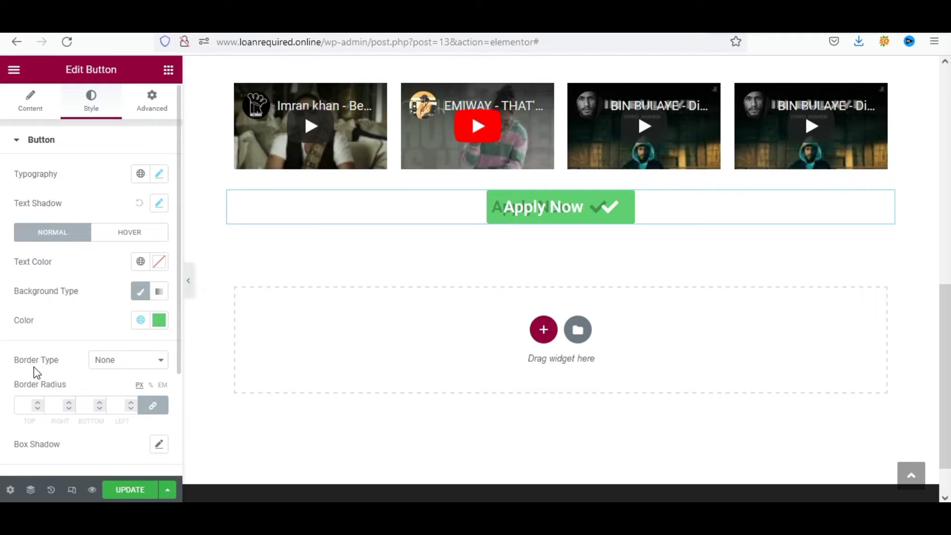
{"action": "left_click", "coordinate": [141, 204]}
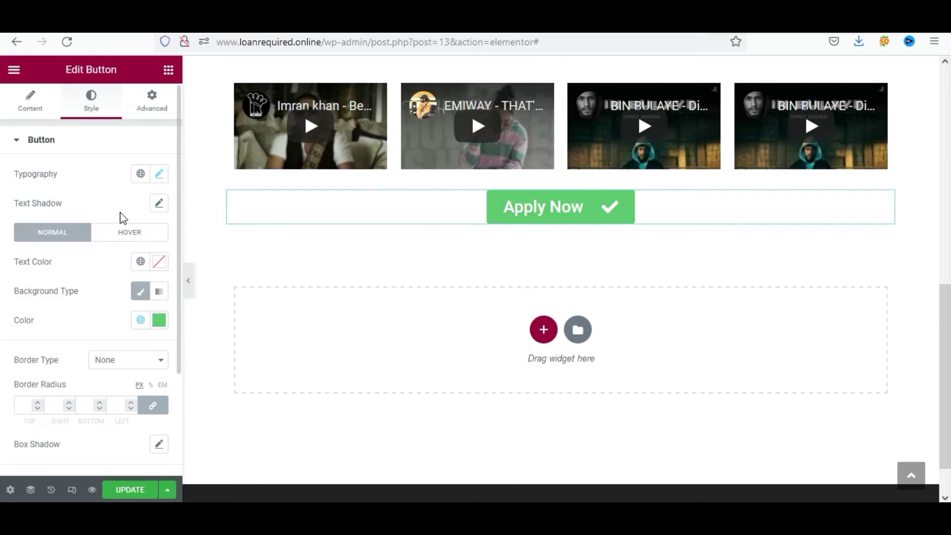
- Set the Apply Now button's text color to red #FF0808
{"action": "left_click", "coordinate": [159, 262]}
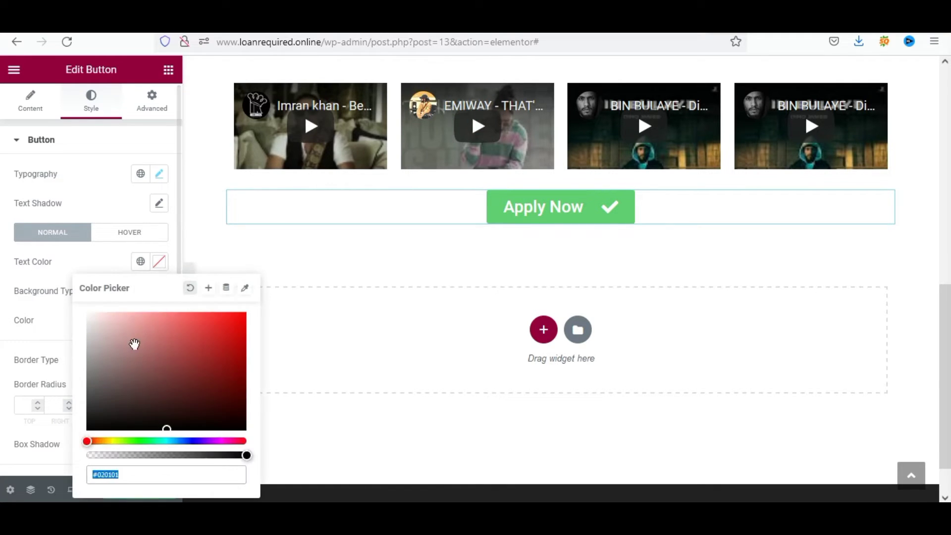
{"action": "mouse_move", "coordinate": [134, 365]}
{"action": "left_mouse_down"}
{"action": "mouse_move", "coordinate": [247, 332]}
{"action": "mouse_move", "coordinate": [241, 312]}
{"action": "left_mouse_up"}
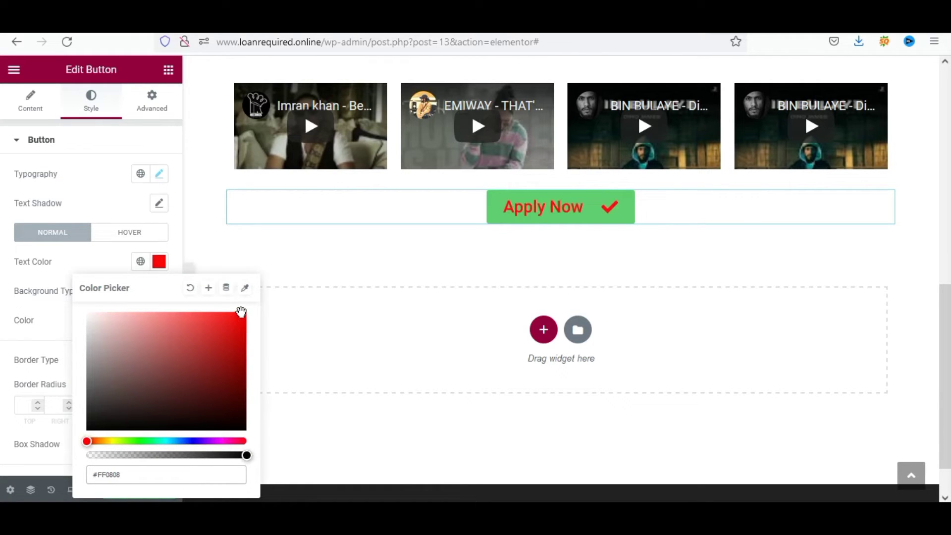
{"action": "left_click", "coordinate": [2, 271]}
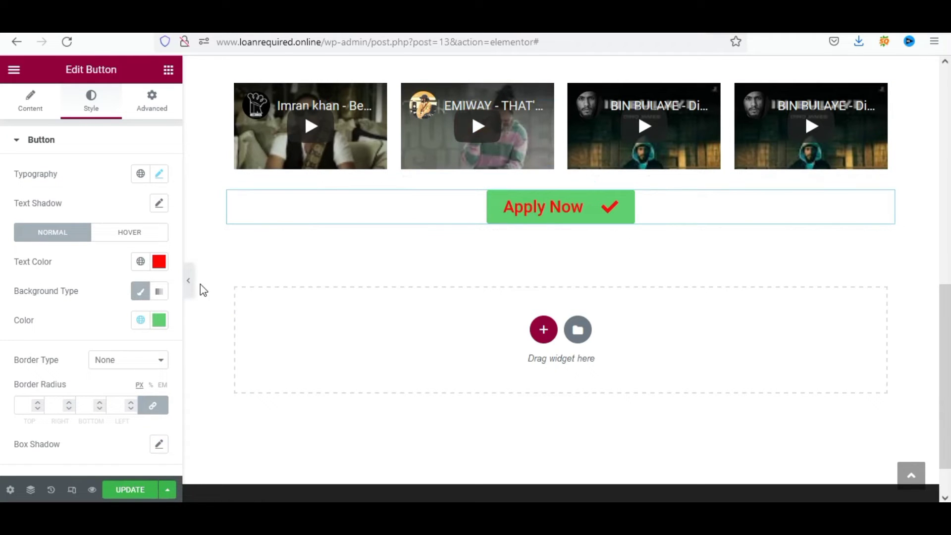
- Deselect the button's Classic background type, and try the Gradient background before deselecting it too
{"action": "left_click", "coordinate": [141, 292]}
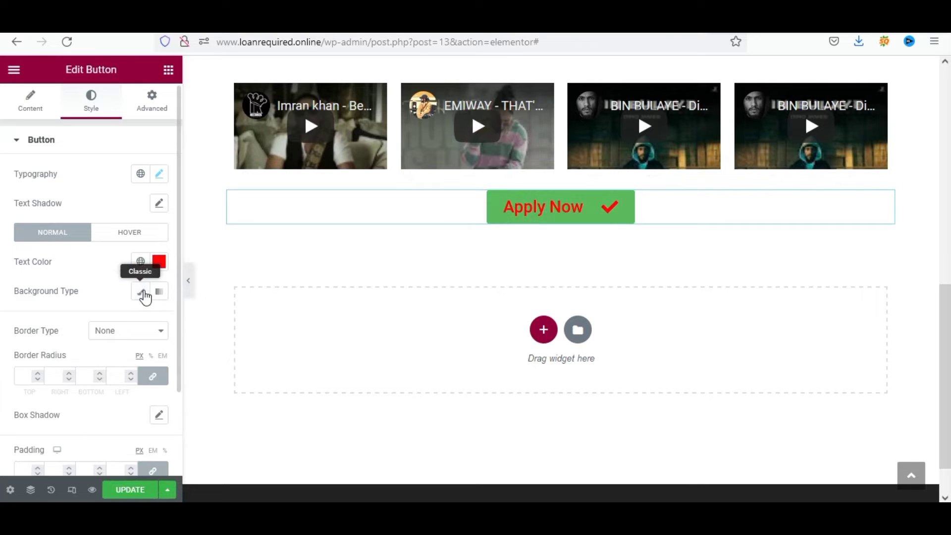
{"action": "left_click", "coordinate": [127, 337]}
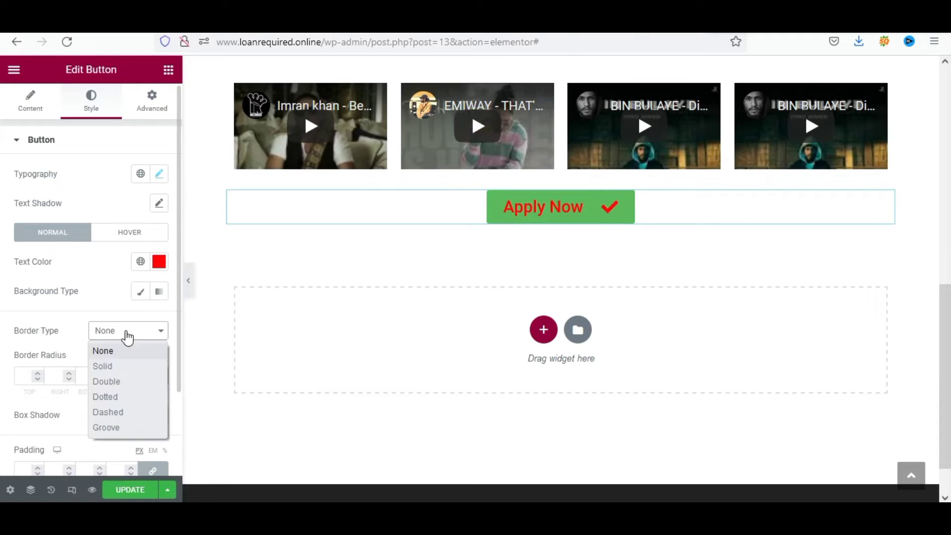
{"action": "left_click", "coordinate": [101, 310]}
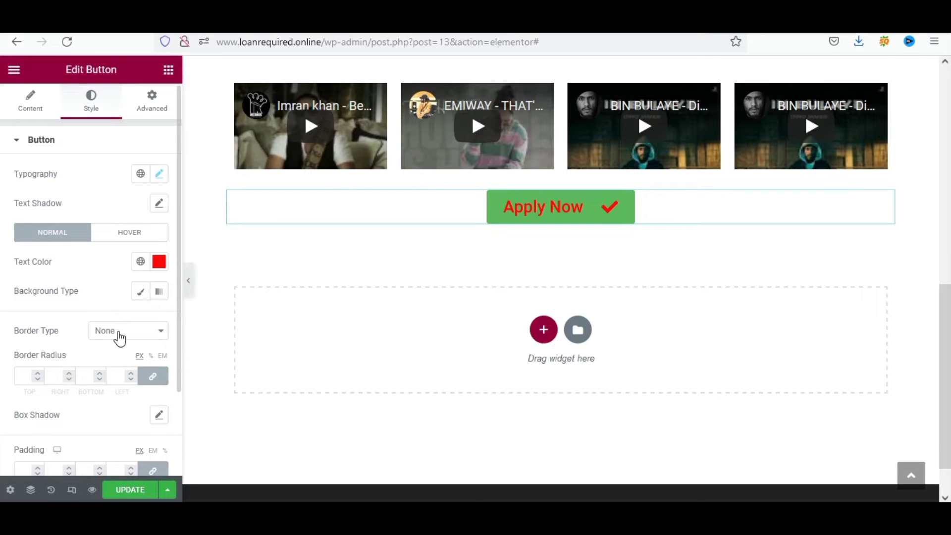
{"action": "left_click", "coordinate": [160, 297]}
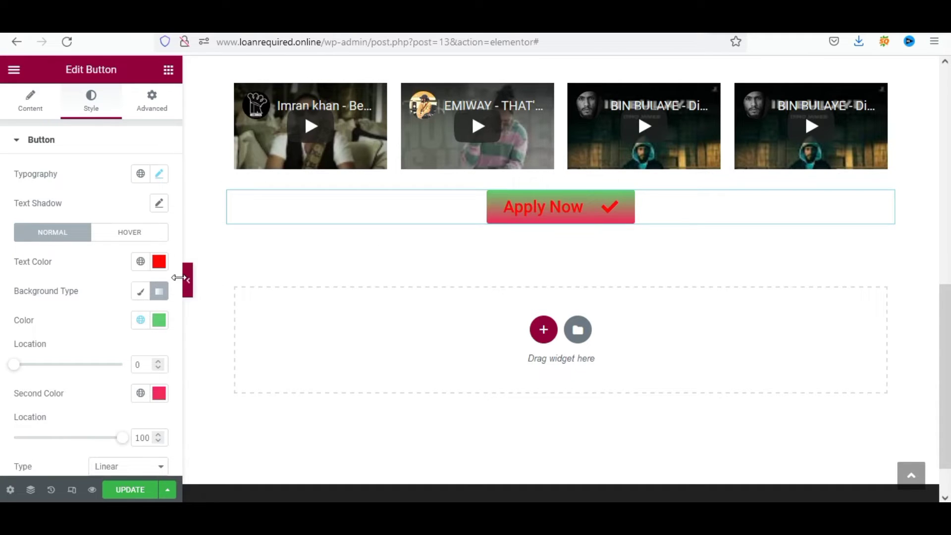
{"action": "left_click", "coordinate": [159, 294]}
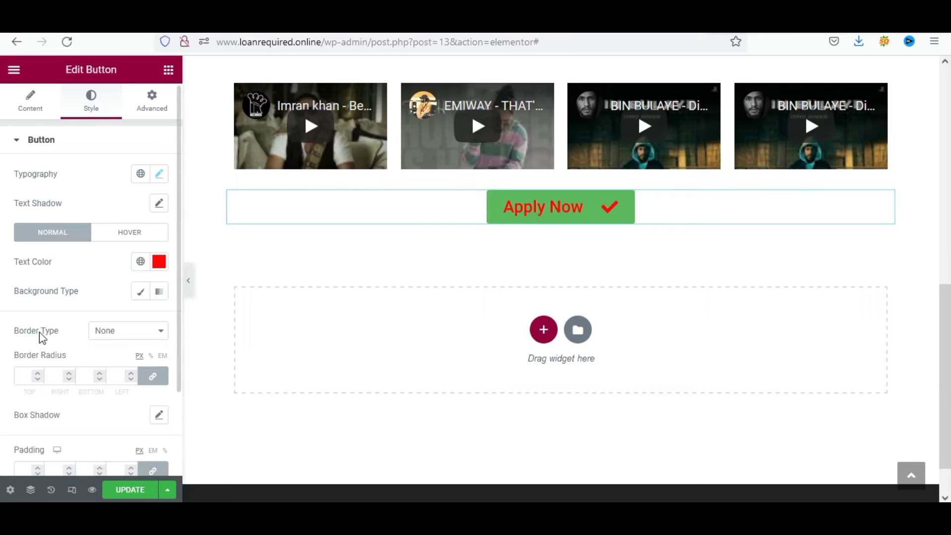
- Give the Apply Now button a Solid border with a width of 2 on all sides
{"action": "left_click", "coordinate": [141, 336]}
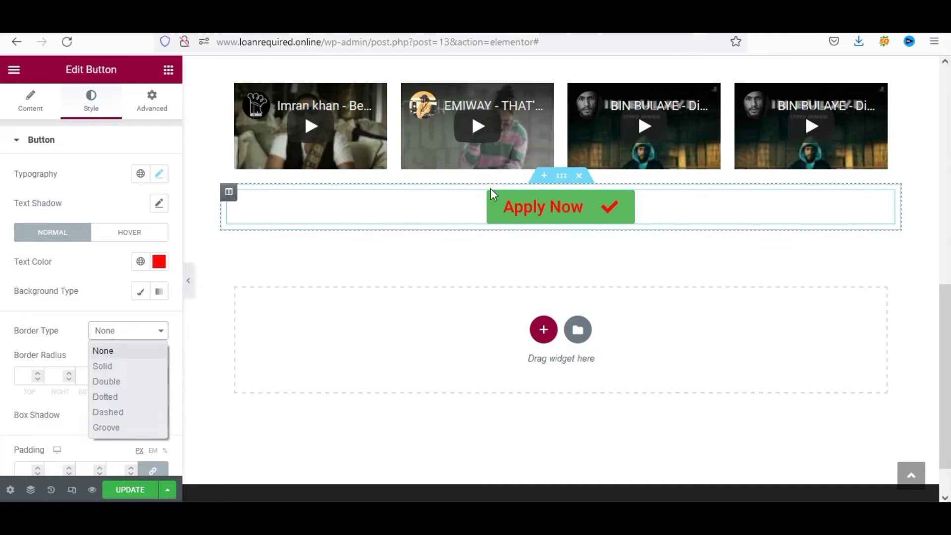
{"action": "left_click", "coordinate": [117, 367]}
{"action": "left_click", "coordinate": [132, 338]}
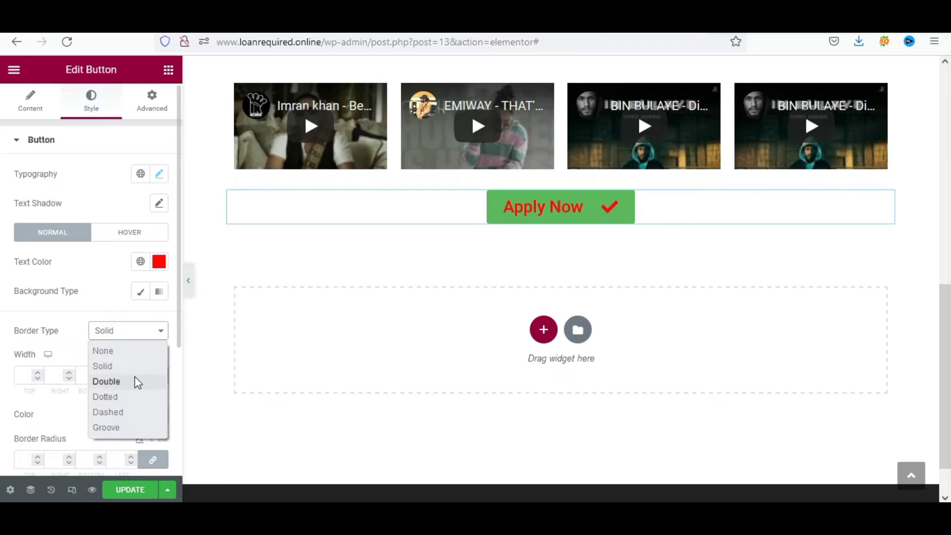
{"action": "left_click", "coordinate": [93, 314]}
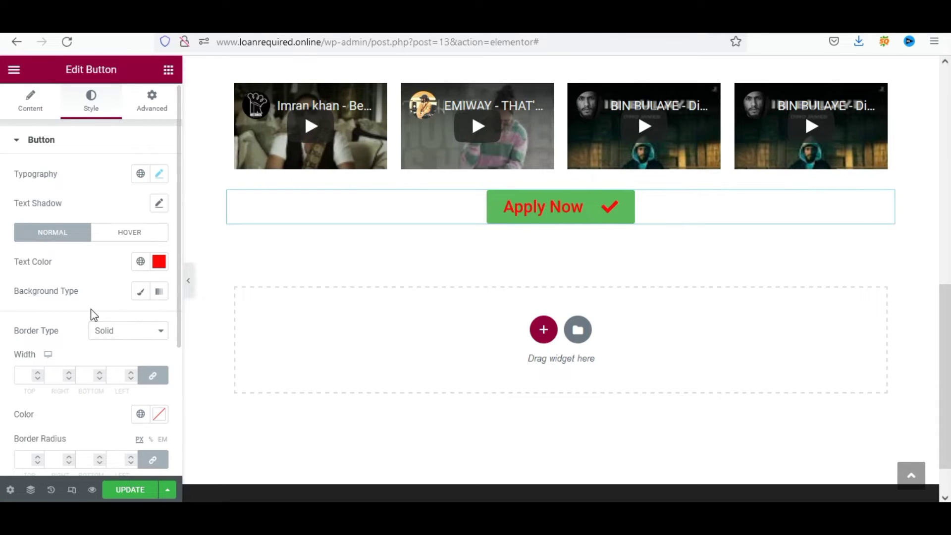
{"action": "left_click", "coordinate": [21, 375]}
{"action": "type", "text": "2"}
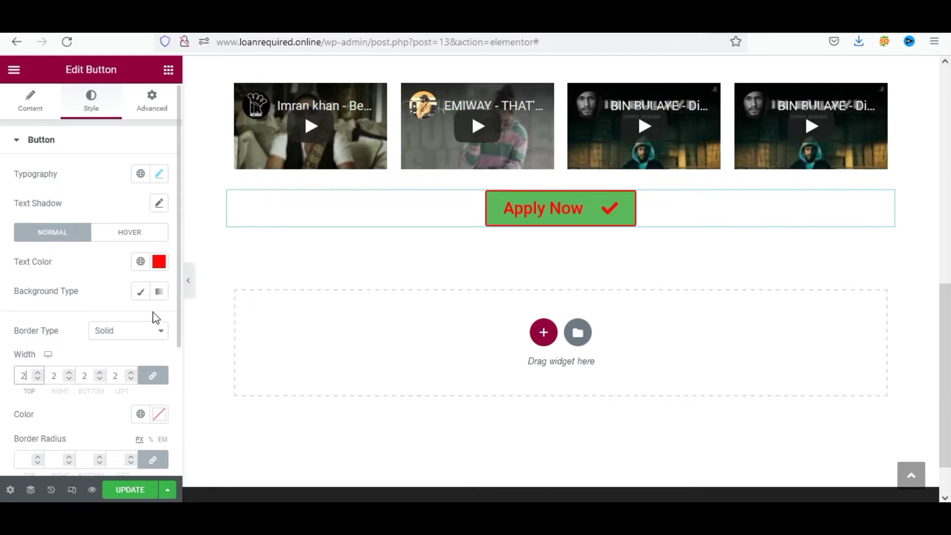
- Set the Apply Now button's border color to black #000000
{"action": "left_click", "coordinate": [161, 418]}
{"action": "left_click", "coordinate": [178, 301]}
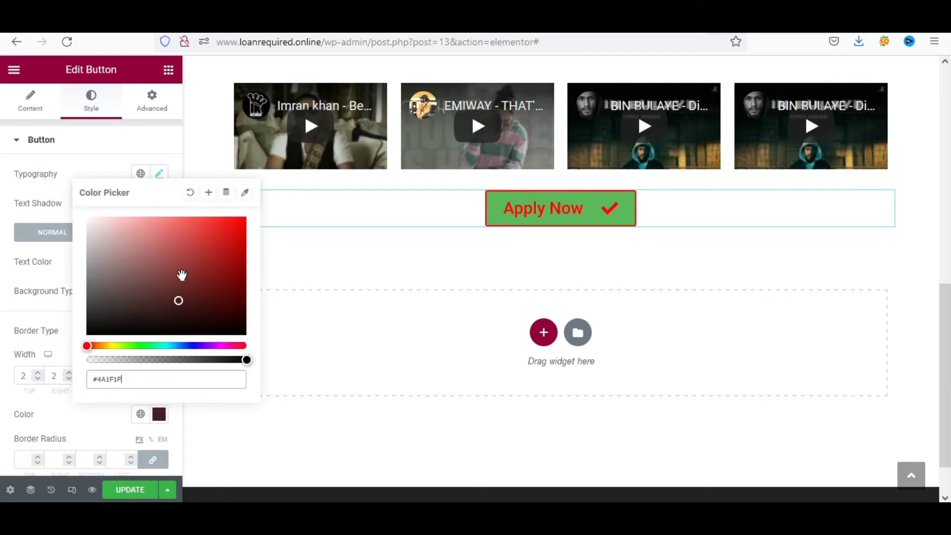
{"action": "mouse_move", "coordinate": [182, 275]}
{"action": "left_mouse_down"}
{"action": "mouse_move", "coordinate": [202, 233]}
{"action": "mouse_move", "coordinate": [121, 249]}
{"action": "mouse_move", "coordinate": [84, 296]}
{"action": "mouse_move", "coordinate": [79, 338]}
{"action": "left_mouse_up"}
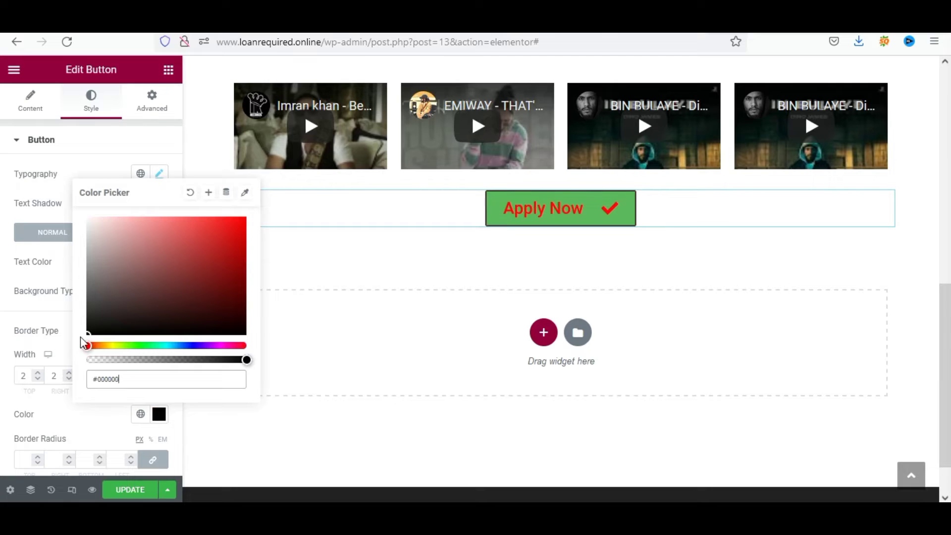
{"action": "left_click", "coordinate": [2, 424]}
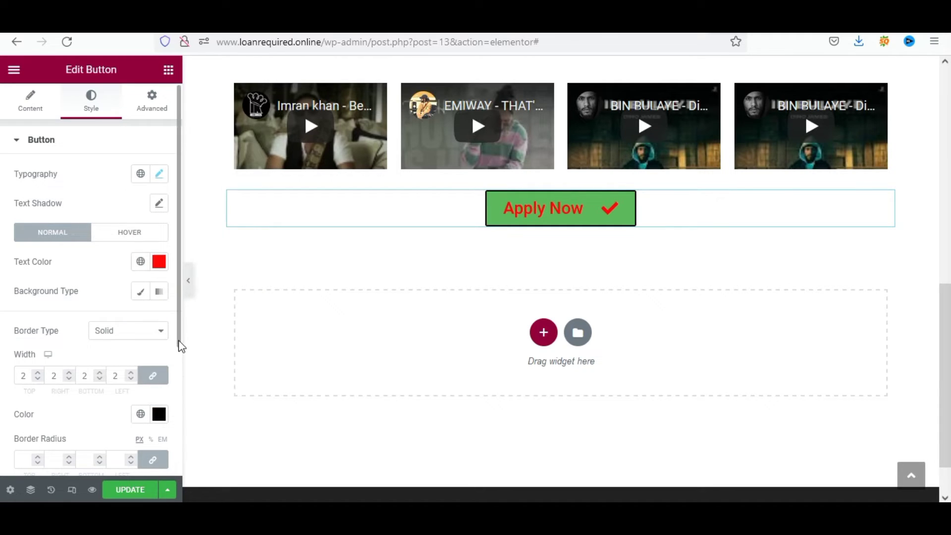
- Set the button's border radius to 25 px on all corners, unlink the values and set only the bottom one to 0
{"action": "left_click_drag", "start_coordinate": [180, 345], "coordinate": [178, 398]}
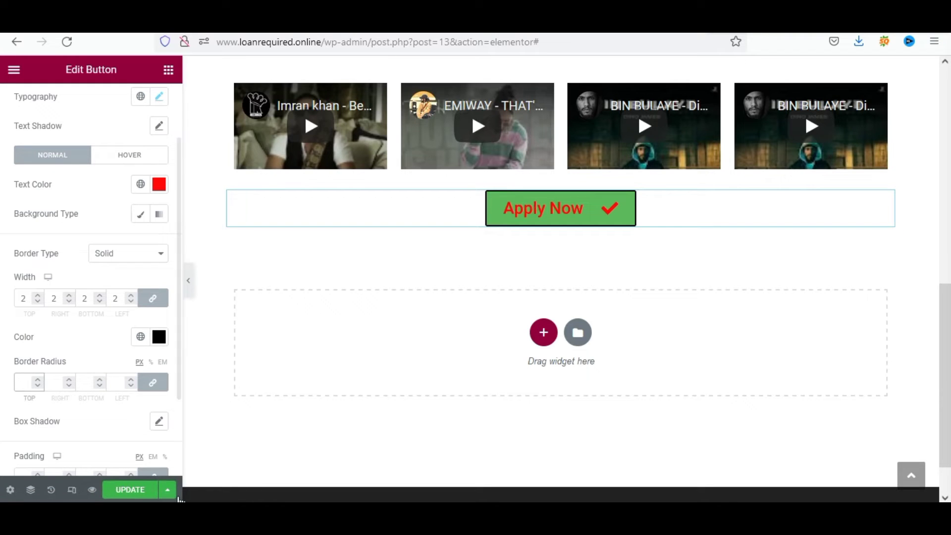
{"action": "type", "text": "25"}
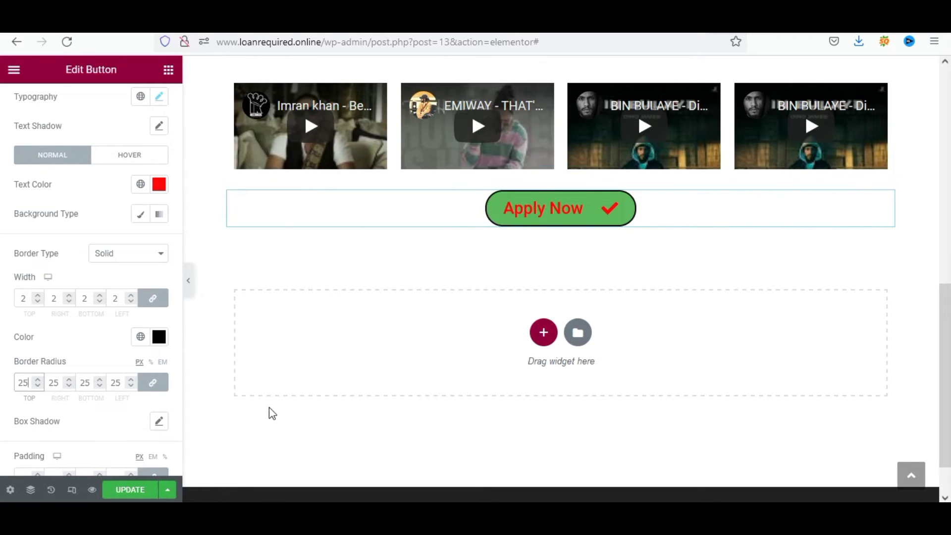
{"action": "left_click", "coordinate": [151, 385]}
{"action": "left_click_drag", "start_coordinate": [121, 382], "coordinate": [110, 382]}
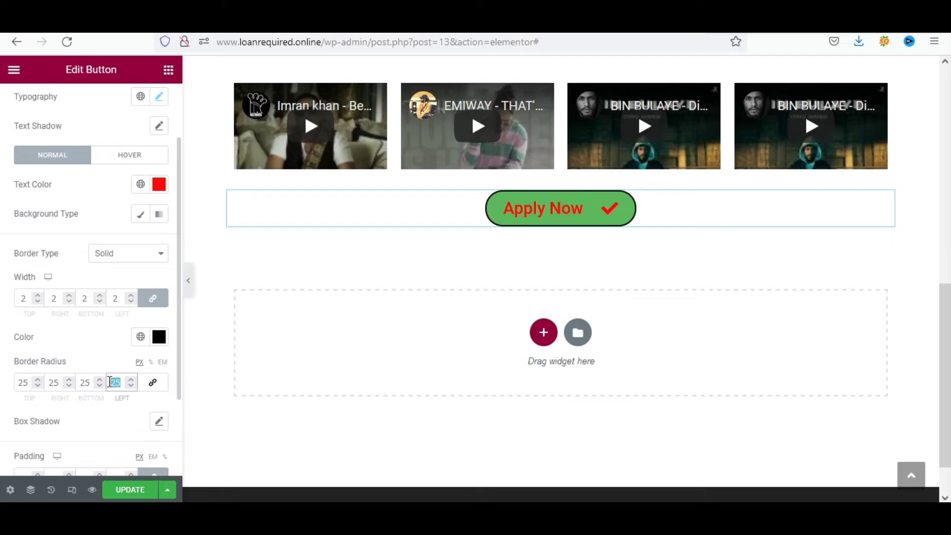
{"action": "type", "text": "0"}
{"action": "left_click", "coordinate": [90, 381]}
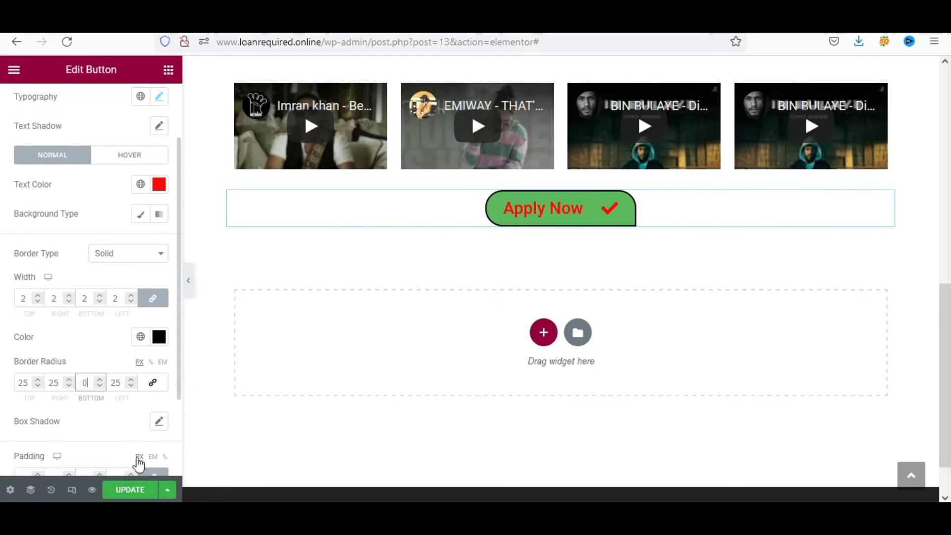
- Try a box shadow on the button with a vertical offset of -49 in the Inset and Outline positions, and reset it
{"action": "left_click", "coordinate": [160, 422]}
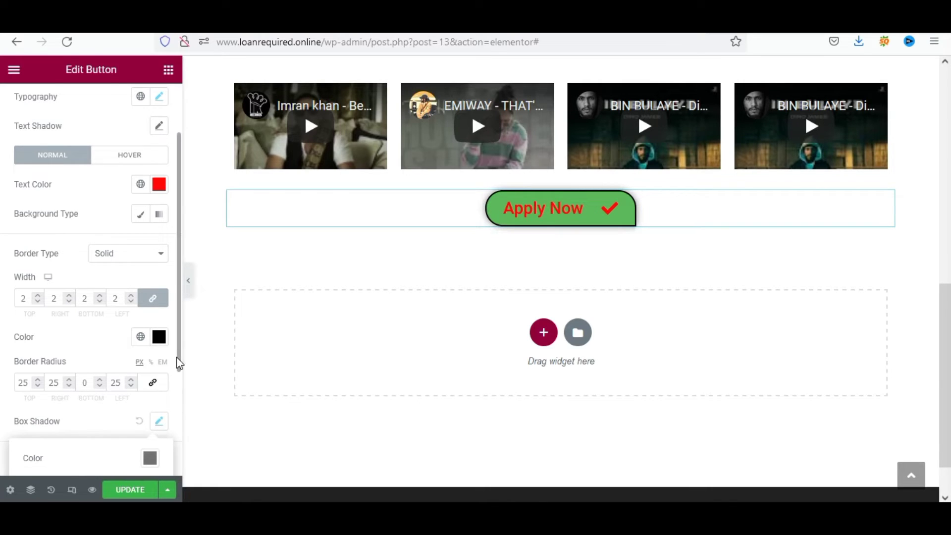
{"action": "scroll", "coordinate": [176, 361], "scroll_direction": "down", "scroll_amount": 3}
{"action": "left_click", "coordinate": [174, 371]}
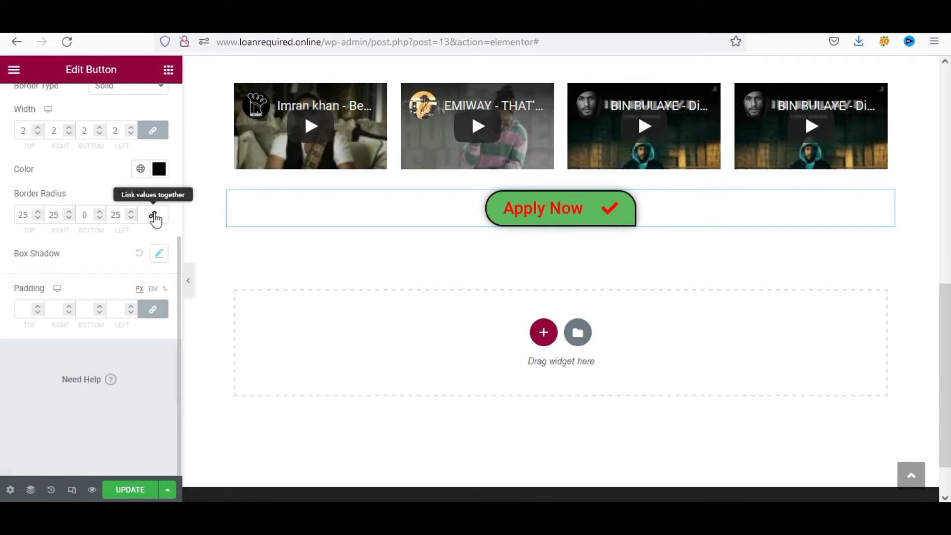
{"action": "left_click", "coordinate": [161, 254]}
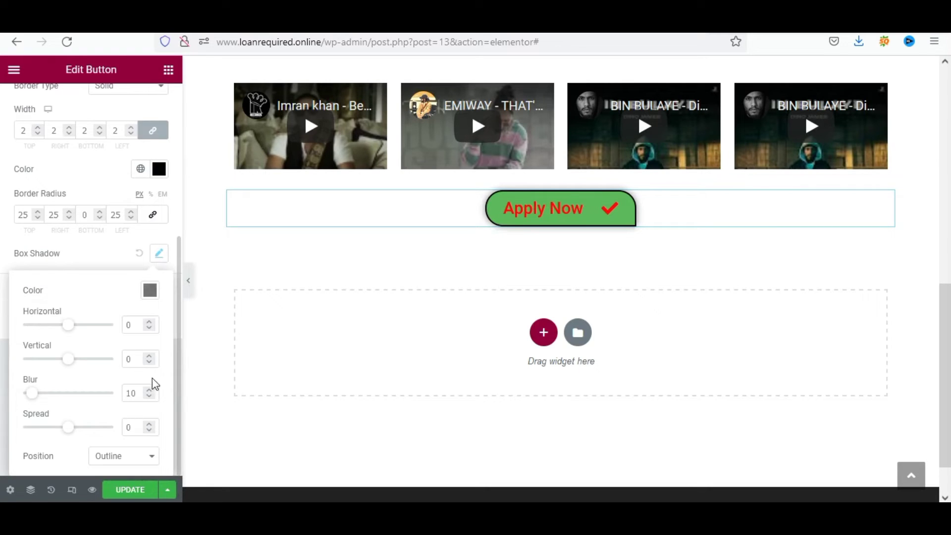
{"action": "left_click", "coordinate": [141, 460]}
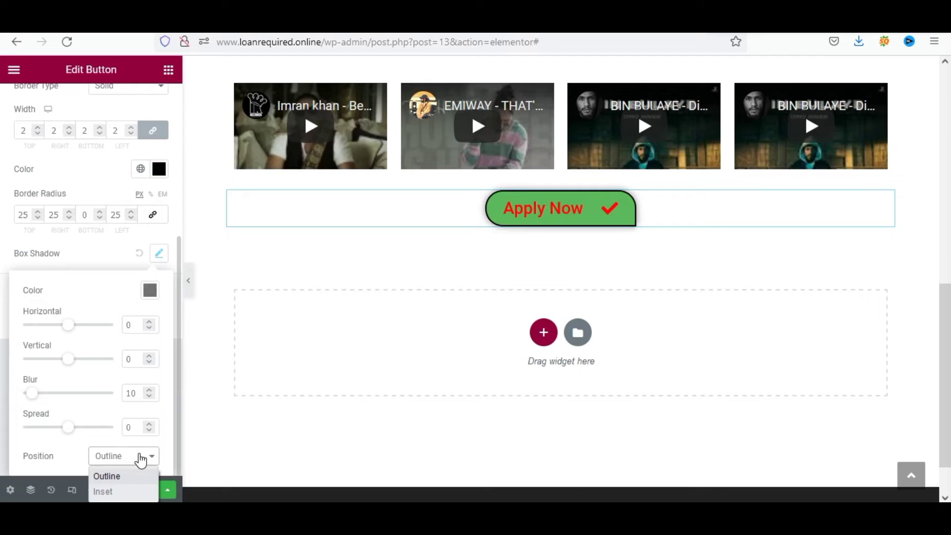
{"action": "left_click", "coordinate": [123, 492]}
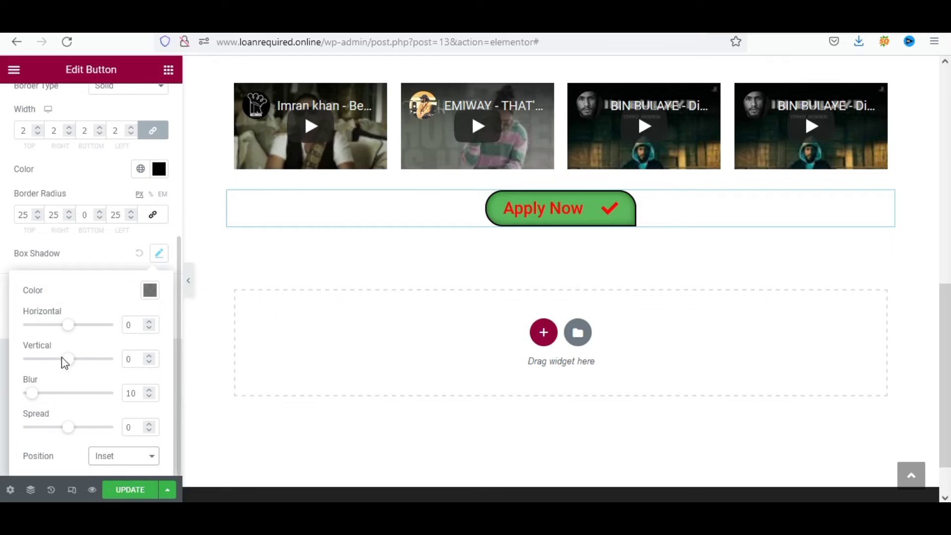
{"action": "left_click_drag", "start_coordinate": [75, 361], "coordinate": [46, 363]}
{"action": "left_click", "coordinate": [126, 457]}
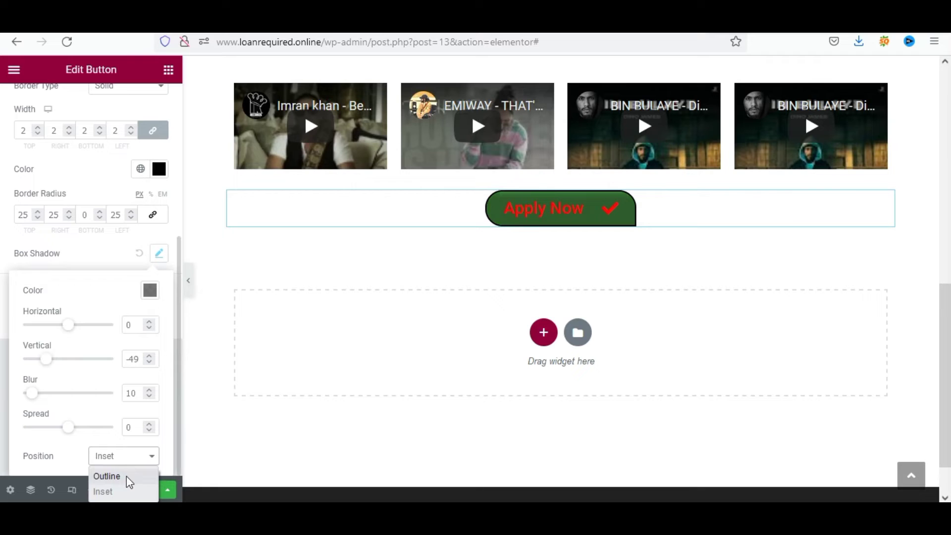
{"action": "left_click", "coordinate": [127, 476]}
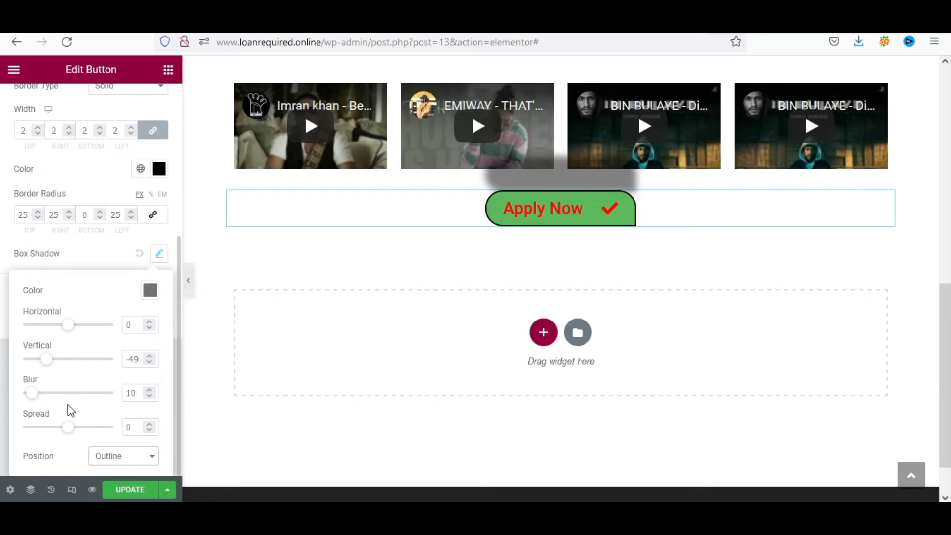
{"action": "left_click", "coordinate": [142, 253]}
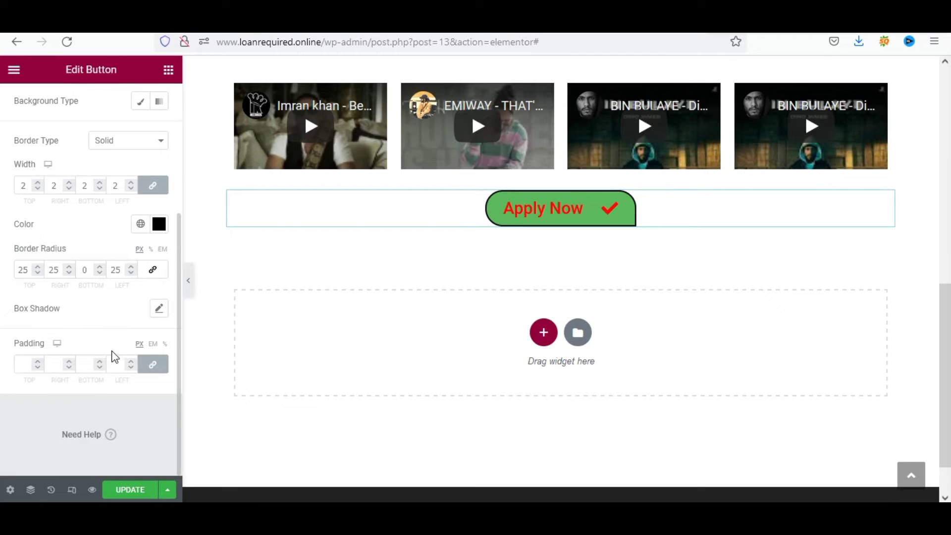
- Try a linked padding of 35 px on all sides of the Apply Now button, and clear the padding values
{"action": "left_click", "coordinate": [41, 364]}
{"action": "left_click", "coordinate": [41, 364]}
{"action": "left_click", "coordinate": [40, 361]}
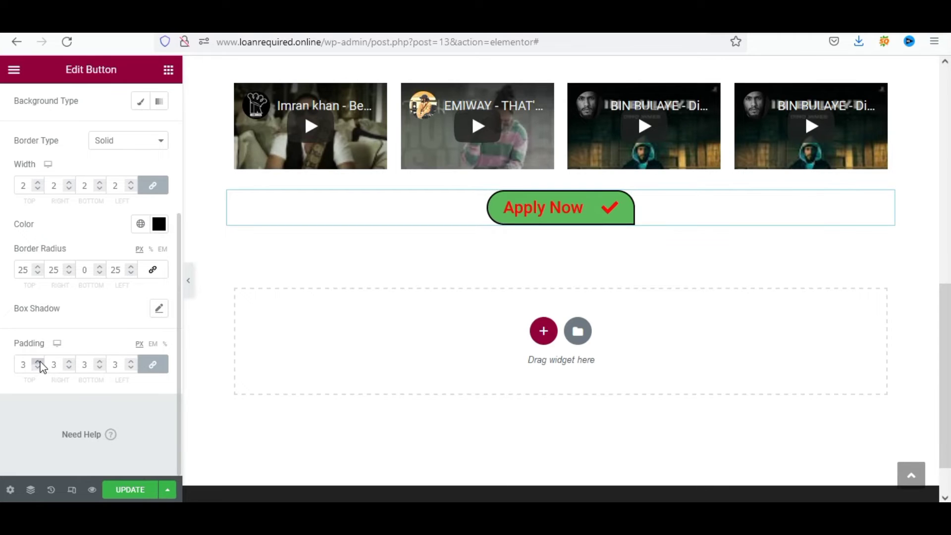
{"action": "left_click", "coordinate": [40, 362]}
{"action": "left_click", "coordinate": [40, 362]}
{"action": "left_click", "coordinate": [40, 362]}
{"action": "left_click", "coordinate": [40, 362]}
{"action": "left_click", "coordinate": [40, 361]}
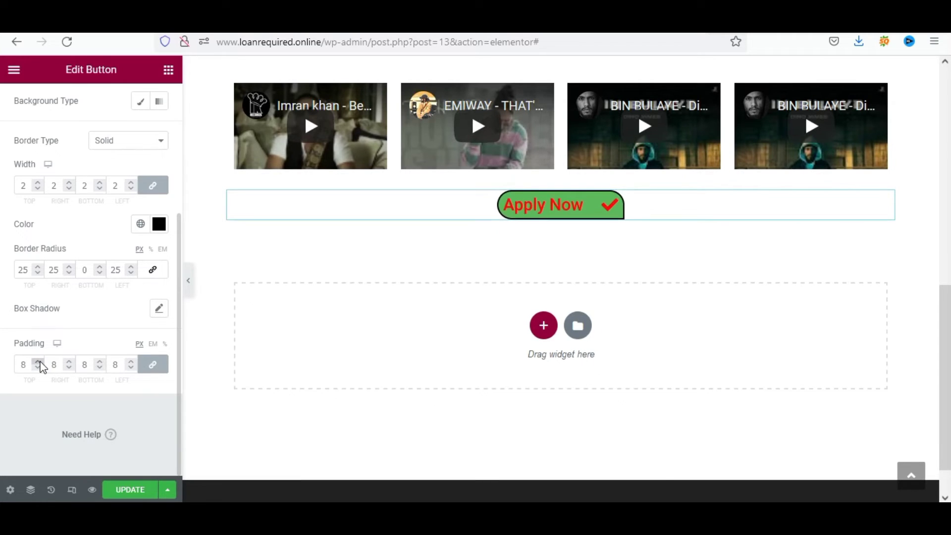
{"action": "left_click", "coordinate": [40, 362]}
{"action": "left_click", "coordinate": [40, 362]}
{"action": "left_click", "coordinate": [40, 361]}
{"action": "left_click", "coordinate": [40, 362]}
{"action": "left_click", "coordinate": [41, 362]}
{"action": "left_click", "coordinate": [40, 362]}
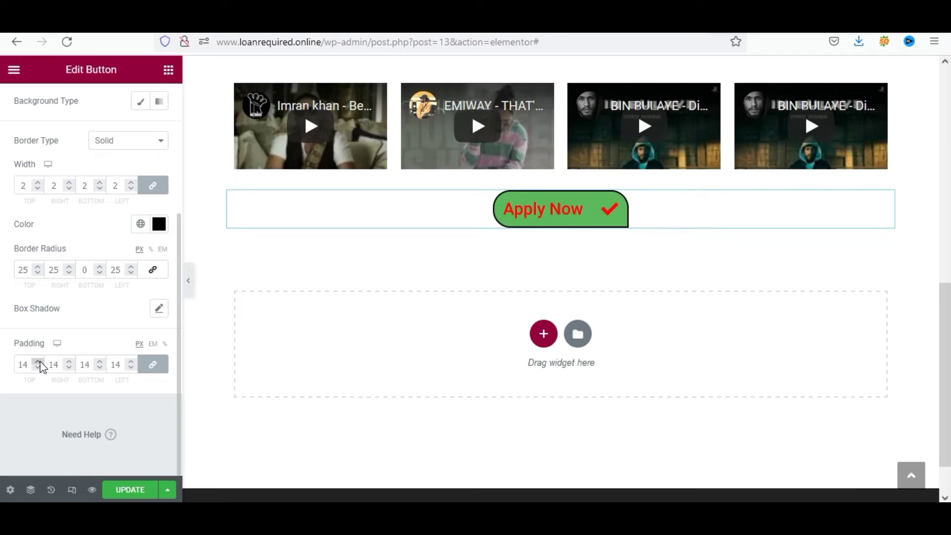
{"action": "left_click", "coordinate": [40, 362]}
{"action": "left_click", "coordinate": [40, 362]}
{"action": "left_click", "coordinate": [40, 361]}
{"action": "left_click", "coordinate": [40, 362]}
{"action": "left_click", "coordinate": [41, 361]}
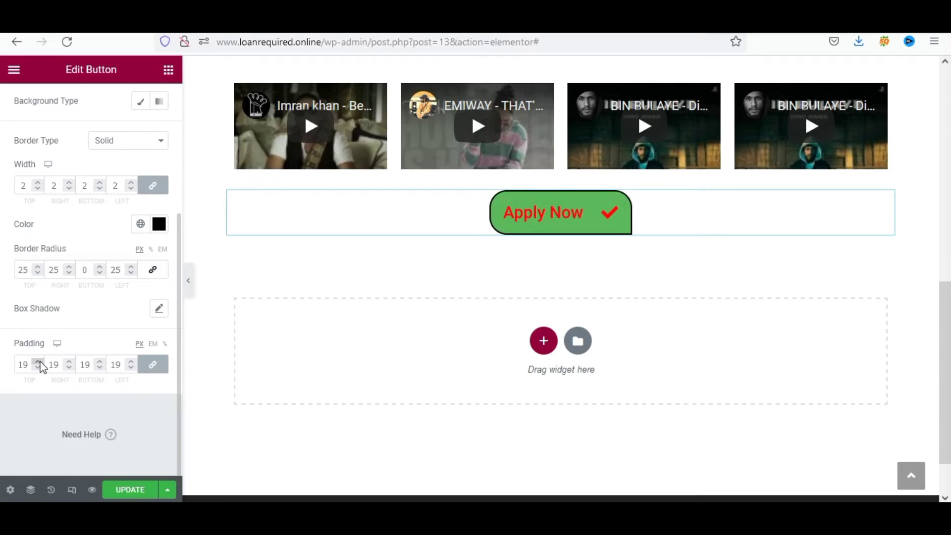
{"action": "left_click", "coordinate": [40, 362]}
{"action": "left_click", "coordinate": [40, 362]}
{"action": "left_click", "coordinate": [41, 361]}
{"action": "left_click", "coordinate": [40, 361]}
{"action": "left_click", "coordinate": [40, 361]}
{"action": "left_click", "coordinate": [40, 361]}
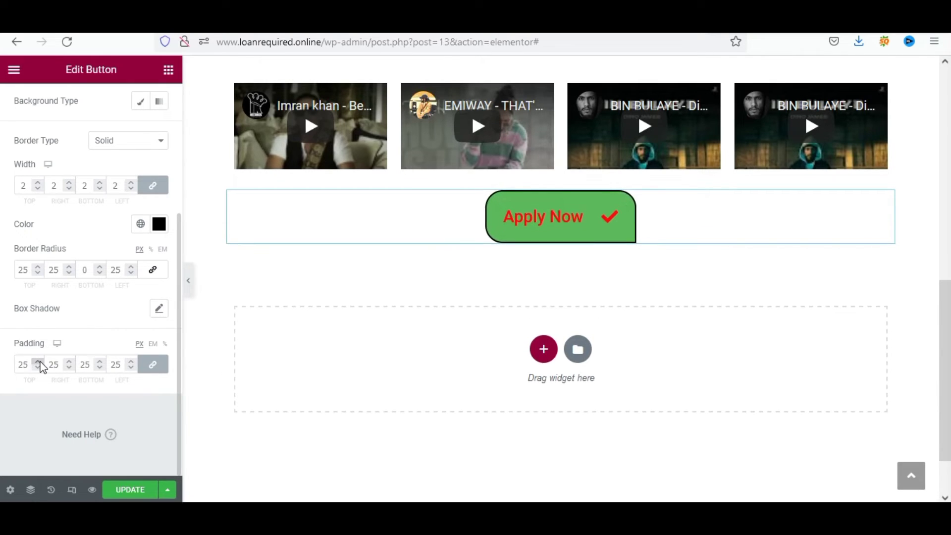
{"action": "left_click", "coordinate": [40, 361]}
{"action": "left_click", "coordinate": [40, 362]}
{"action": "left_click", "coordinate": [40, 362]}
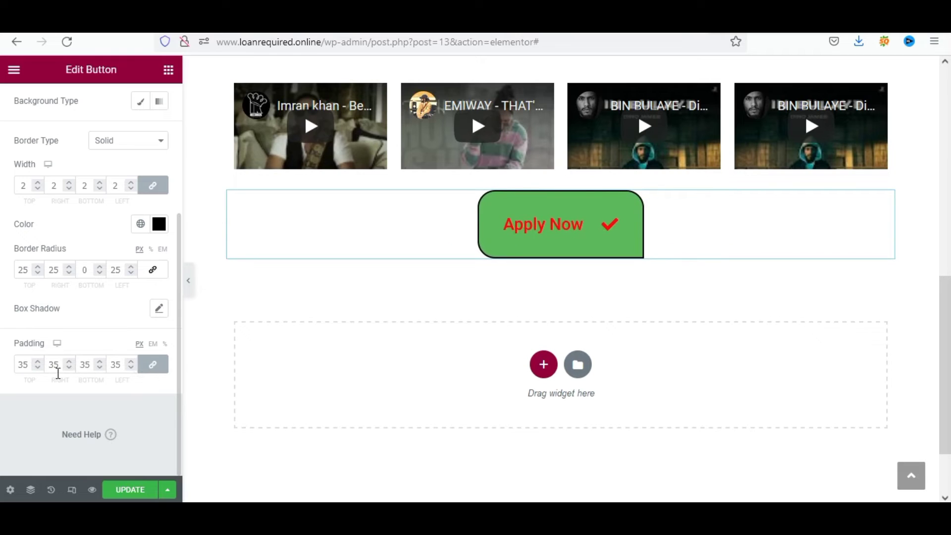
{"action": "left_click_drag", "start_coordinate": [29, 365], "coordinate": [2, 366]}
{"action": "key", "text": "BackSpace"}
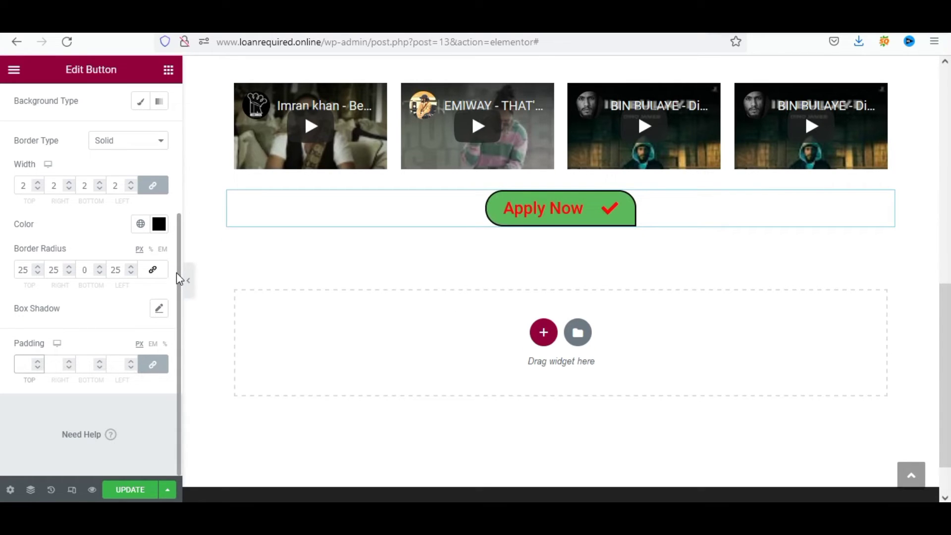
- Set the Apply Now button's text color for the hover state to white
{"action": "left_click", "coordinate": [177, 274]}
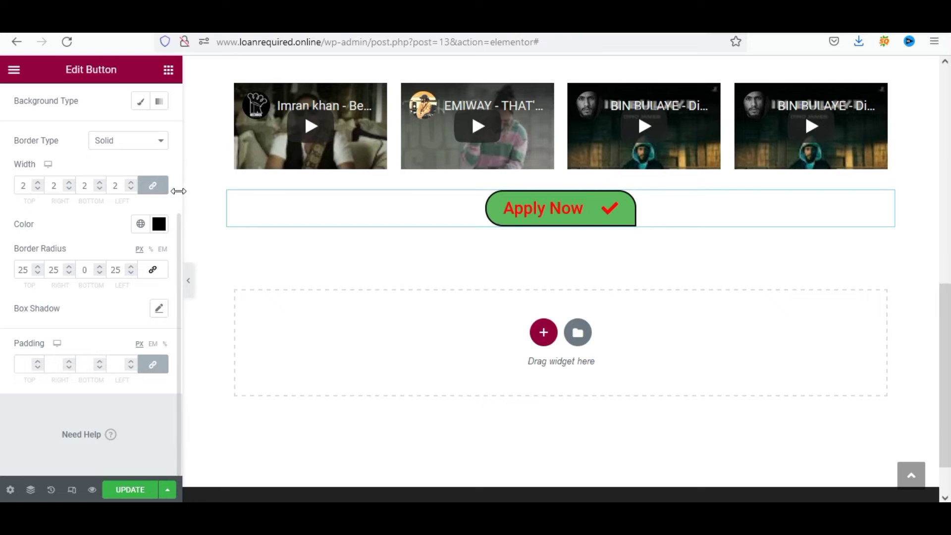
{"action": "left_click_drag", "start_coordinate": [179, 192], "coordinate": [176, 190]}
{"action": "scroll", "coordinate": [118, 208], "scroll_direction": "up", "scroll_amount": 5}
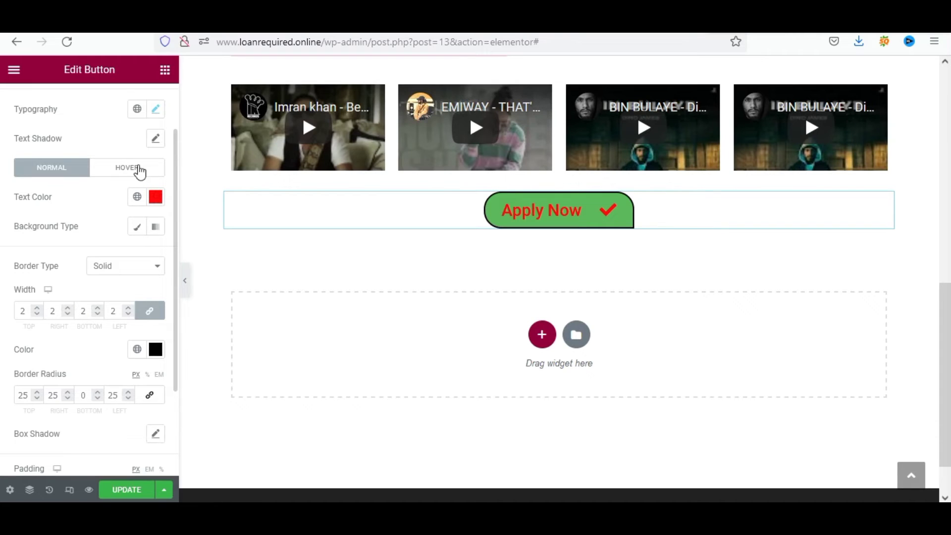
{"action": "left_click", "coordinate": [127, 171]}
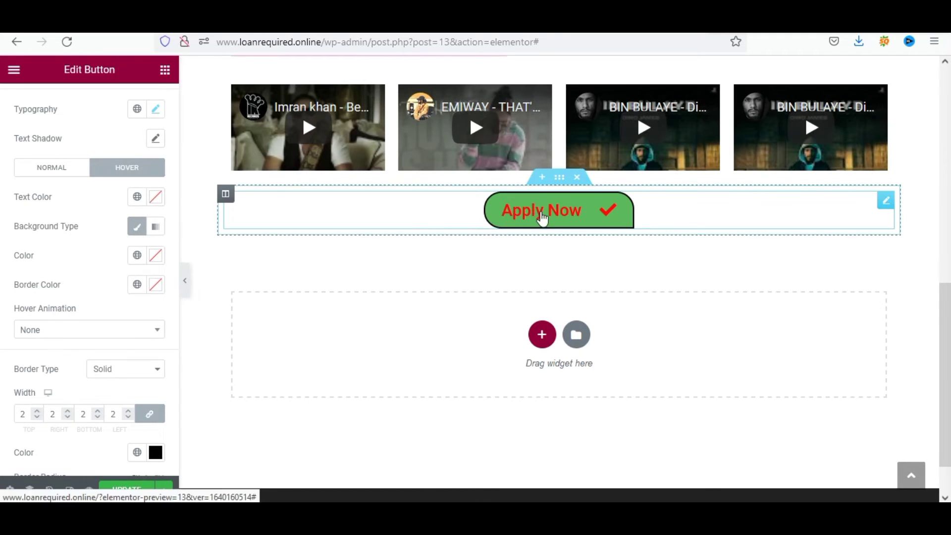
{"action": "left_click", "coordinate": [160, 201]}
{"action": "left_click_drag", "start_coordinate": [153, 298], "coordinate": [32, 233]}
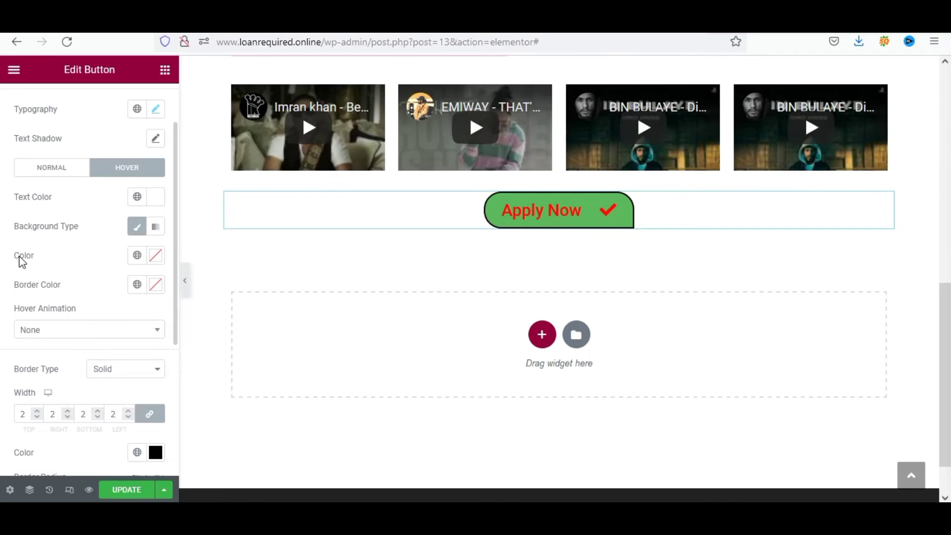
- Set the button's background color for the hover state to bright red
{"action": "left_click", "coordinate": [156, 258]}
{"action": "left_click", "coordinate": [184, 387]}
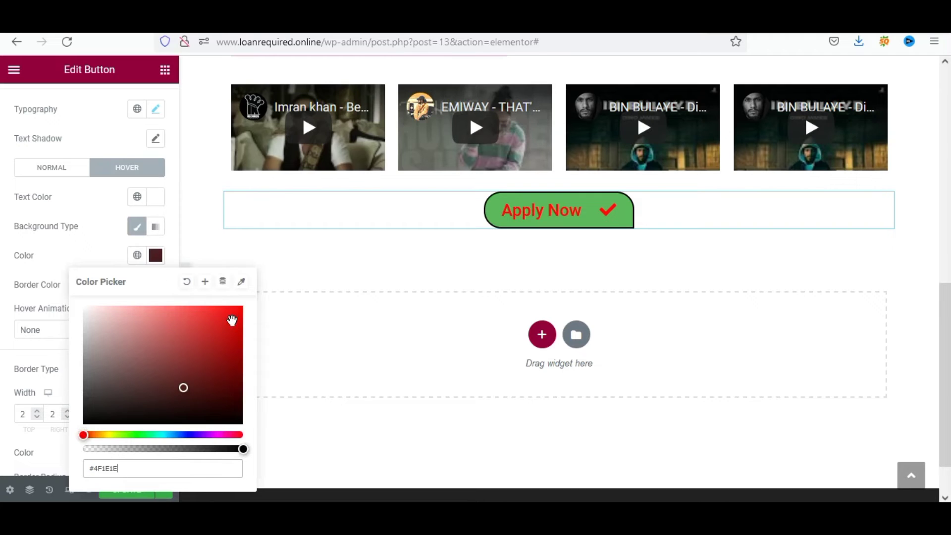
{"action": "left_click_drag", "start_coordinate": [232, 321], "coordinate": [236, 311]}
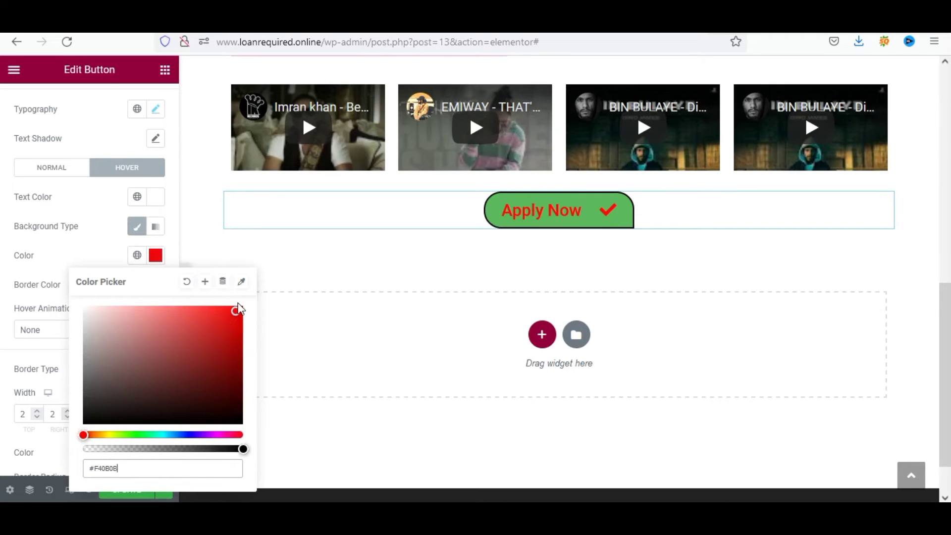
{"action": "left_click", "coordinate": [2, 215]}
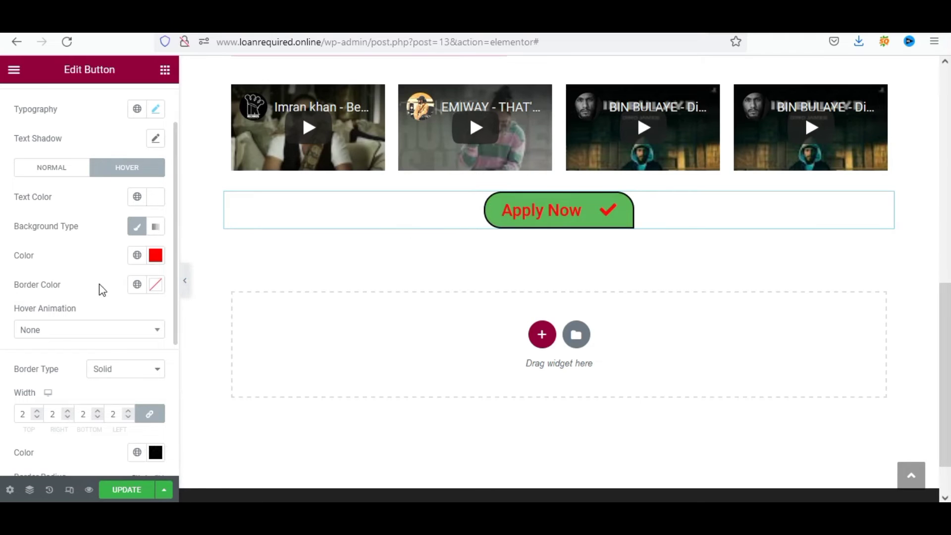
- Set the button's border color for the hover state to black #000000
{"action": "left_click", "coordinate": [156, 286]}
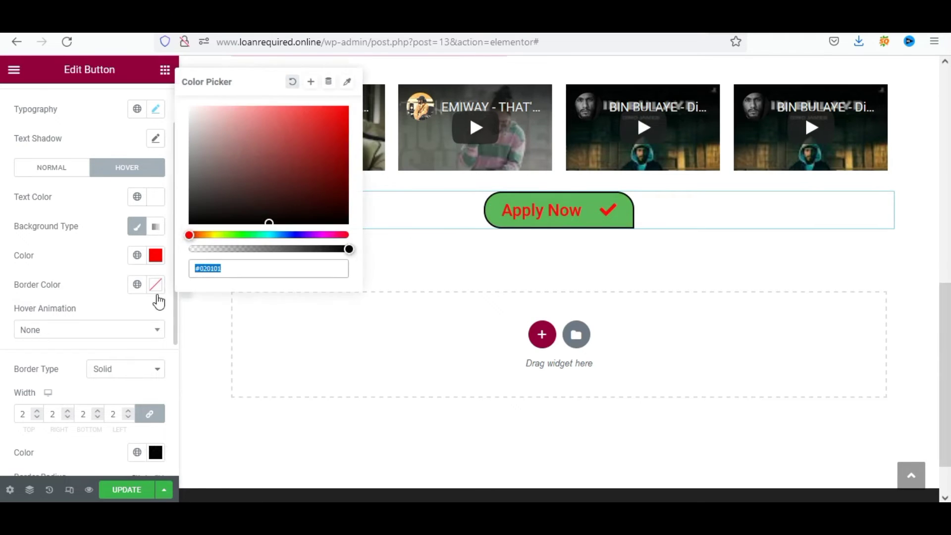
{"action": "left_click_drag", "start_coordinate": [265, 182], "coordinate": [174, 241]}
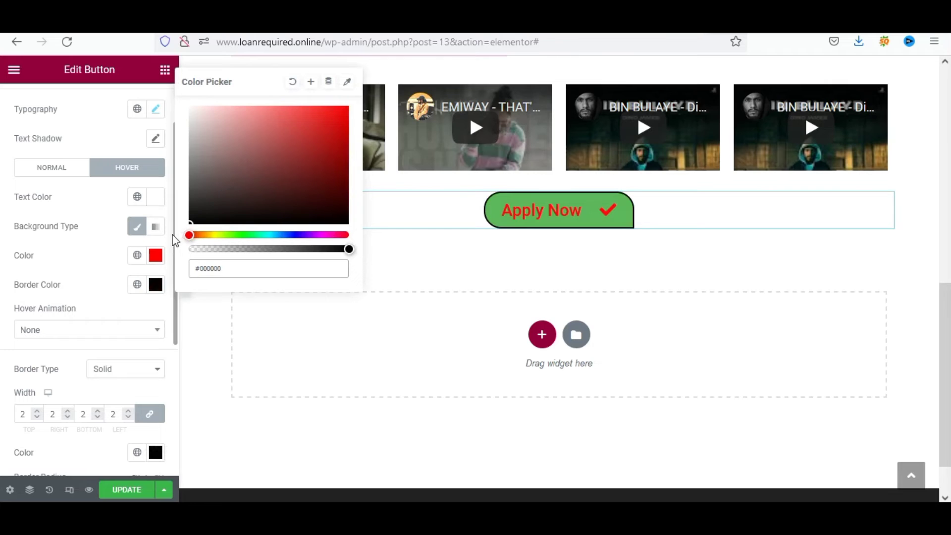
{"action": "left_click", "coordinate": [1, 318]}
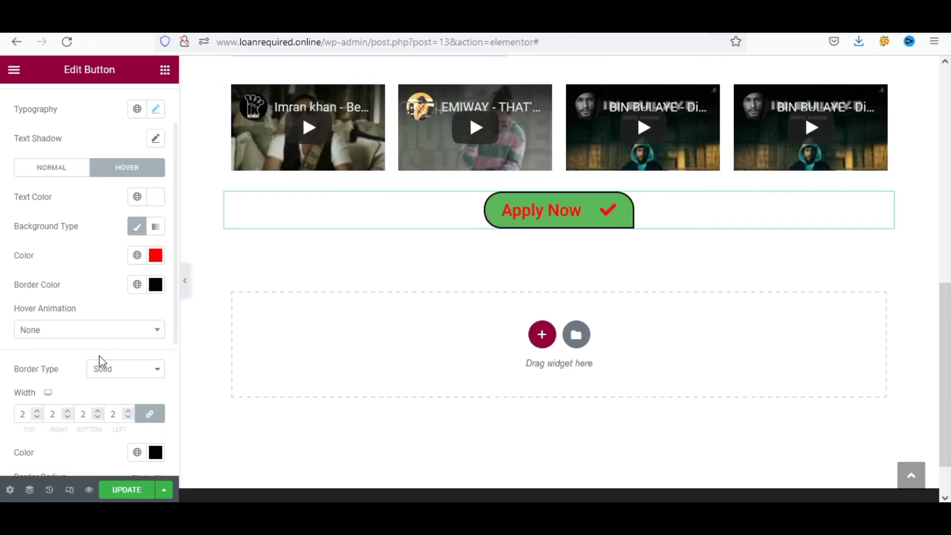
- Try the Bounce In hover animation on the Apply Now button, and set it to Pulse Shrink instead
{"action": "left_click", "coordinate": [100, 337]}
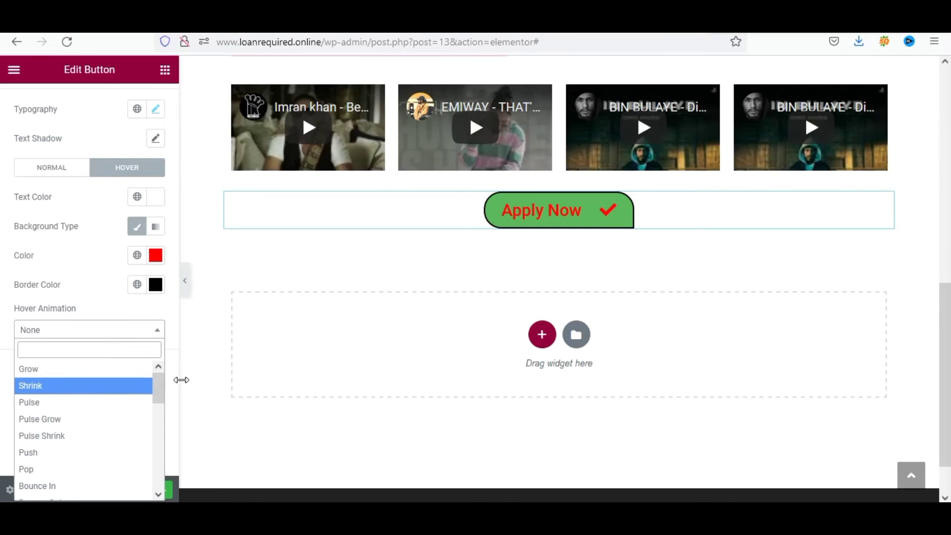
{"action": "left_click_drag", "start_coordinate": [165, 390], "coordinate": [163, 405]}
{"action": "left_click", "coordinate": [78, 415]}
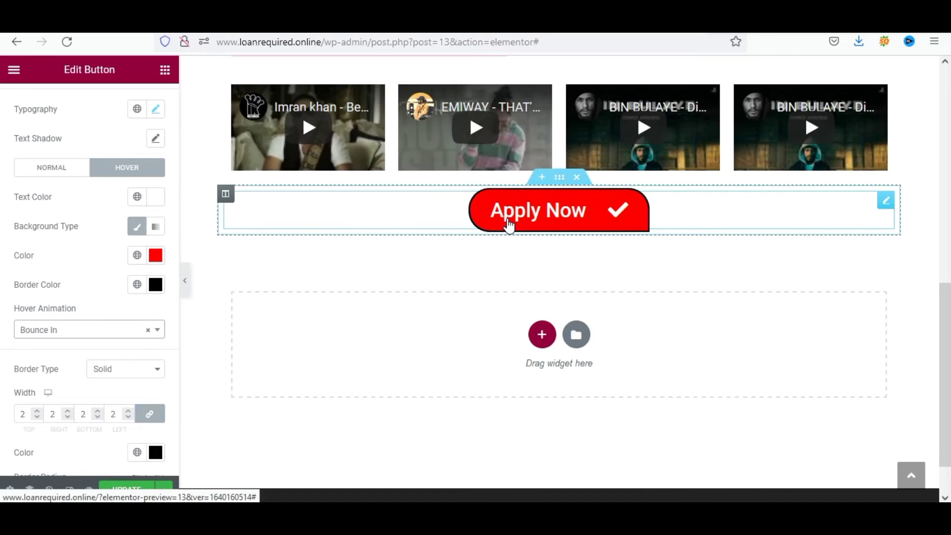
{"action": "left_click", "coordinate": [122, 333]}
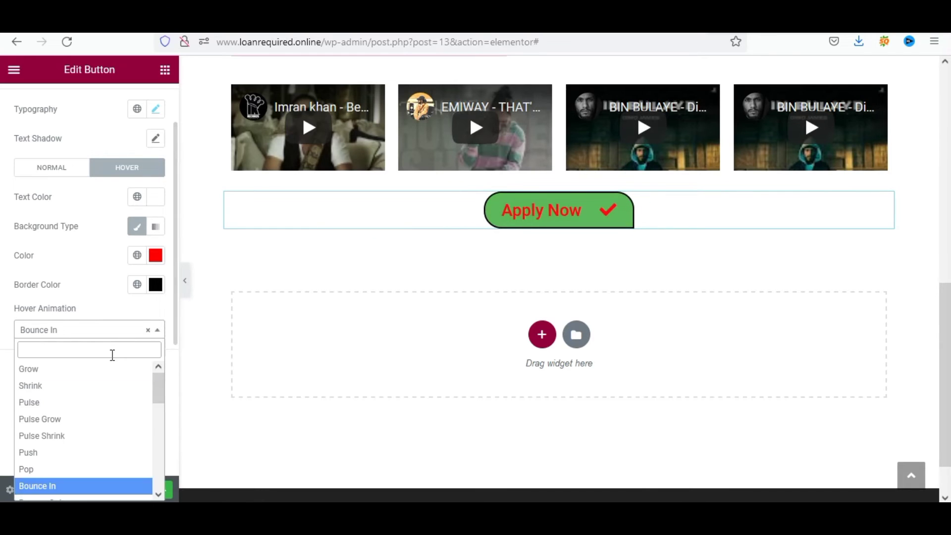
{"action": "left_click", "coordinate": [78, 436]}
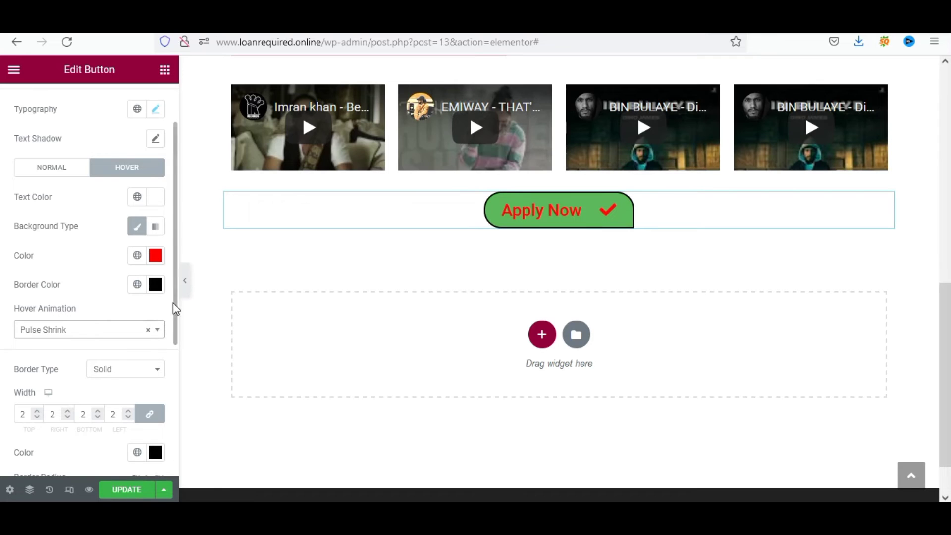
- Try the Double border type on the button, and change it to Dotted
{"action": "left_click", "coordinate": [145, 375]}
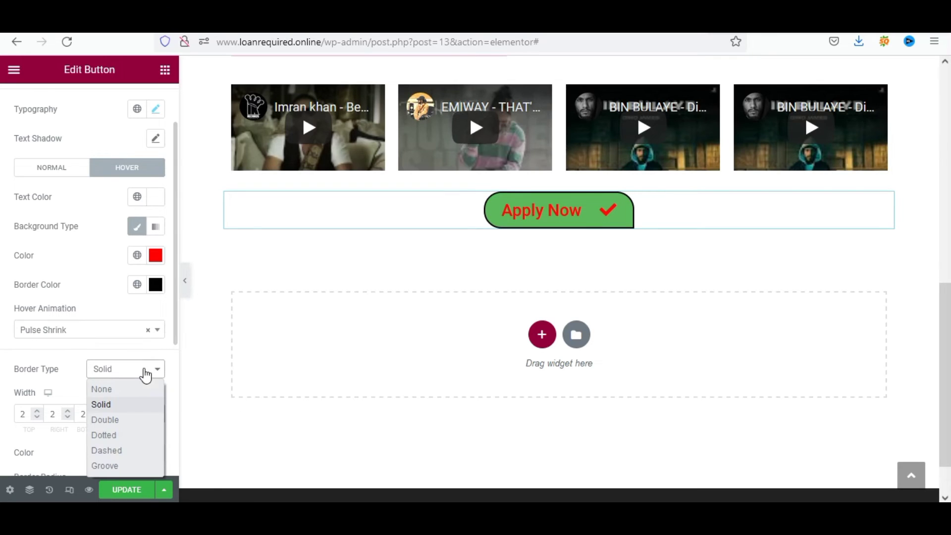
{"action": "left_click", "coordinate": [117, 420]}
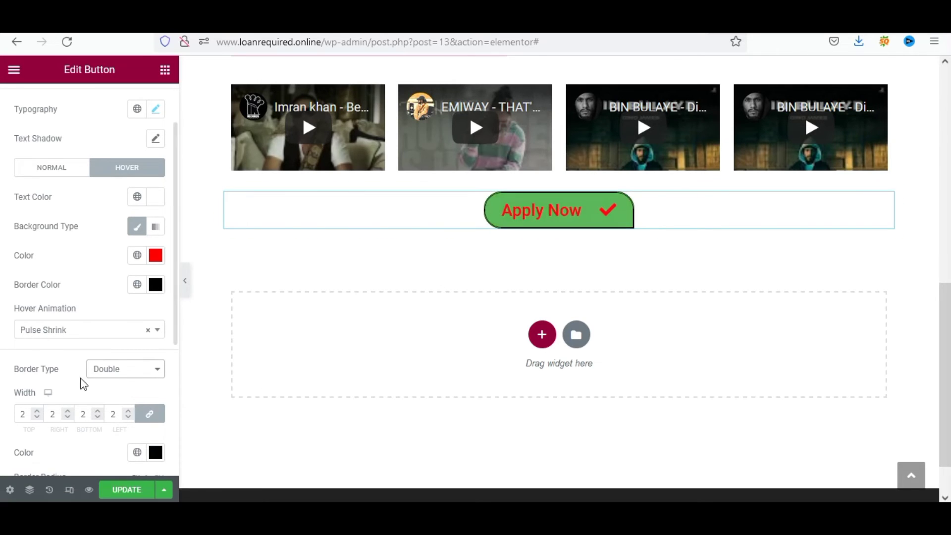
{"action": "left_click", "coordinate": [121, 375]}
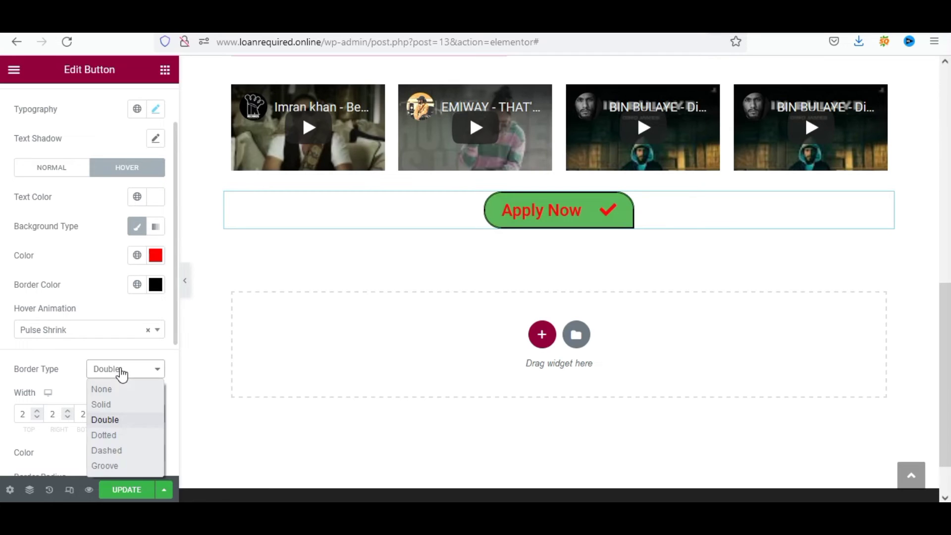
{"action": "left_click", "coordinate": [117, 436]}
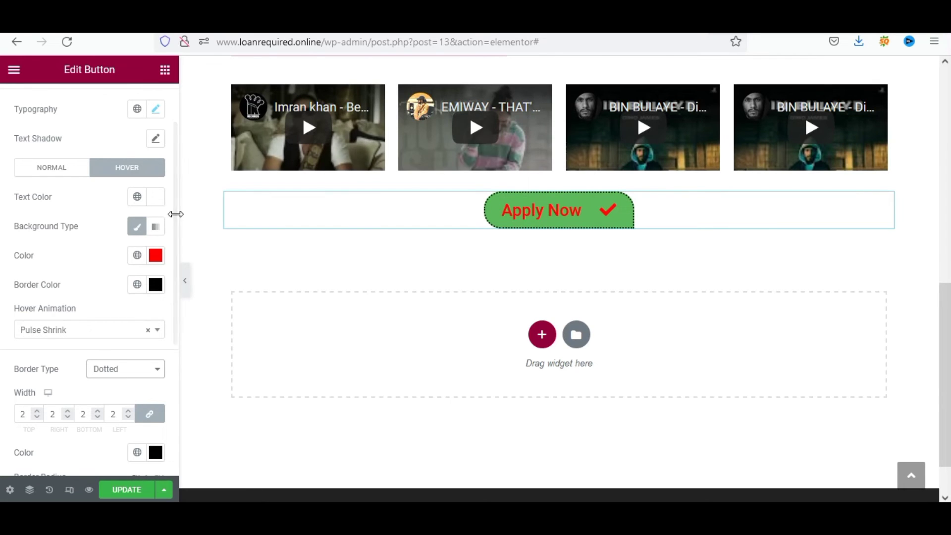
- Look through the Apply Now button's Advanced settings, from margin and padding to Custom CSS
{"action": "scroll", "coordinate": [175, 198], "scroll_direction": "up", "scroll_amount": 3}
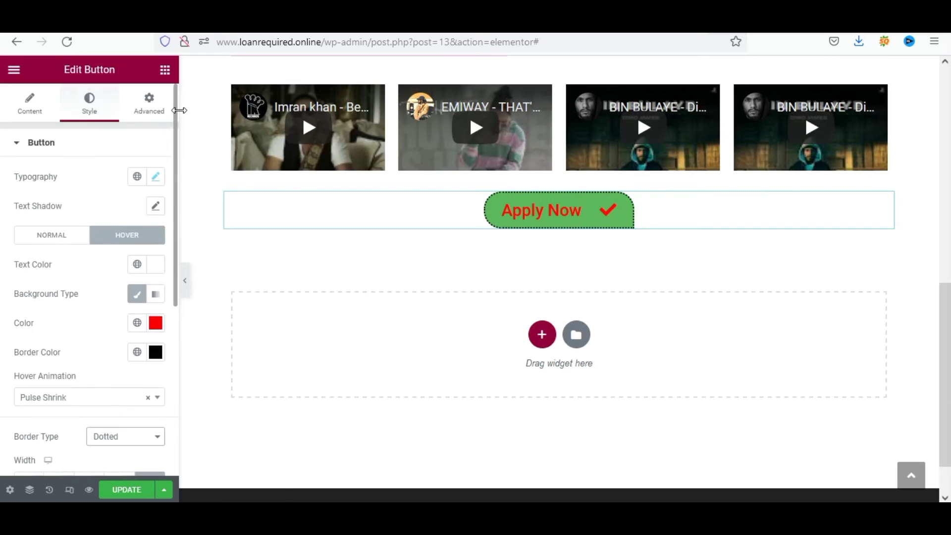
{"action": "left_click", "coordinate": [138, 112]}
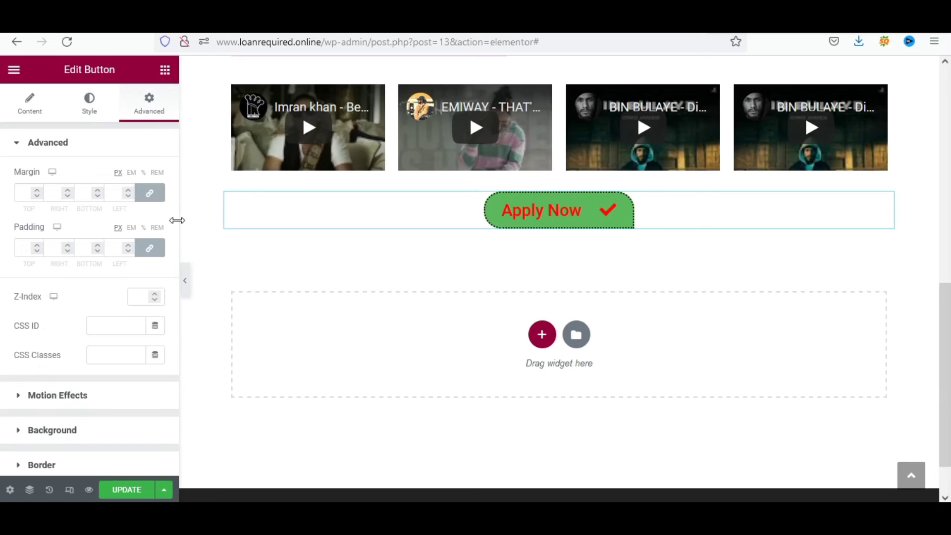
{"action": "left_click_drag", "start_coordinate": [175, 225], "coordinate": [167, 399]}
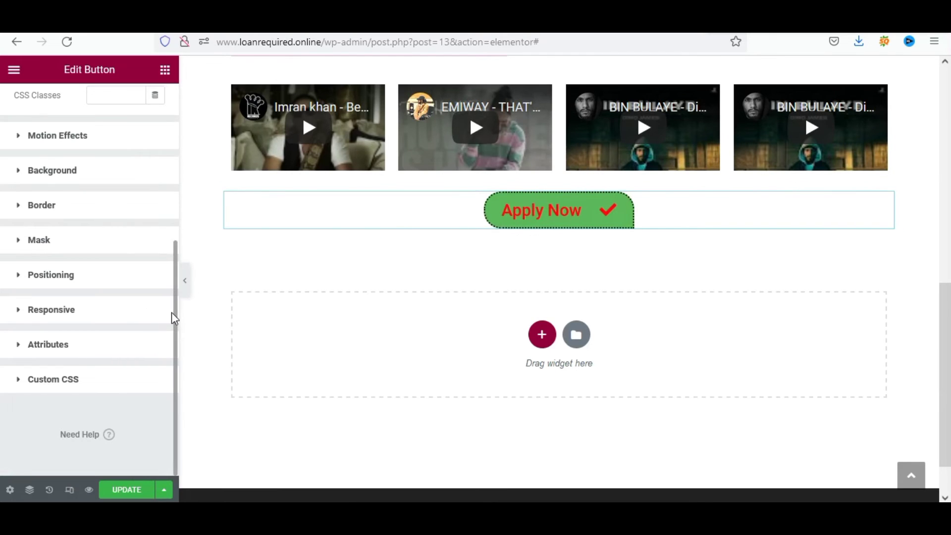
{"action": "left_click_drag", "start_coordinate": [174, 314], "coordinate": [174, 173]}
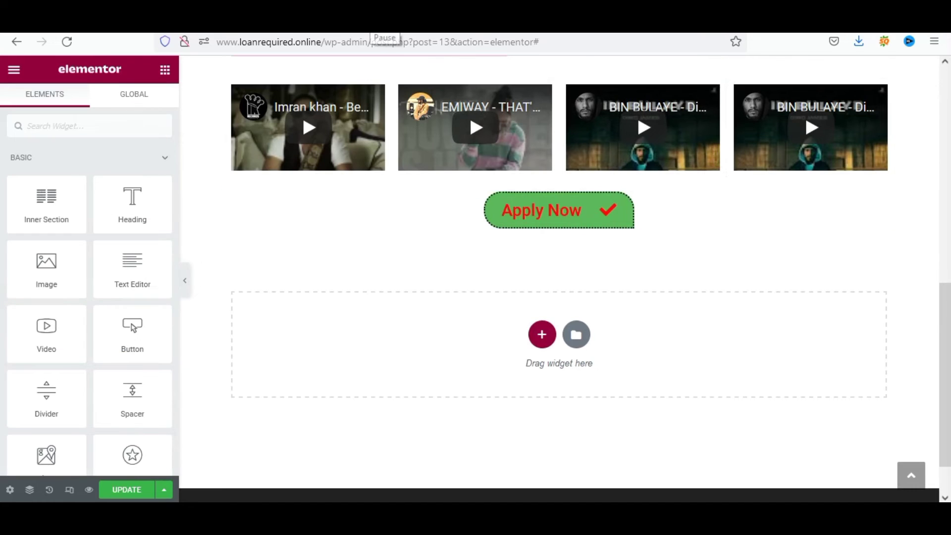
- Add a single-column section below the Apply Now button and place a two-column Inner Section widget in it
{"action": "left_click", "coordinate": [538, 334]}
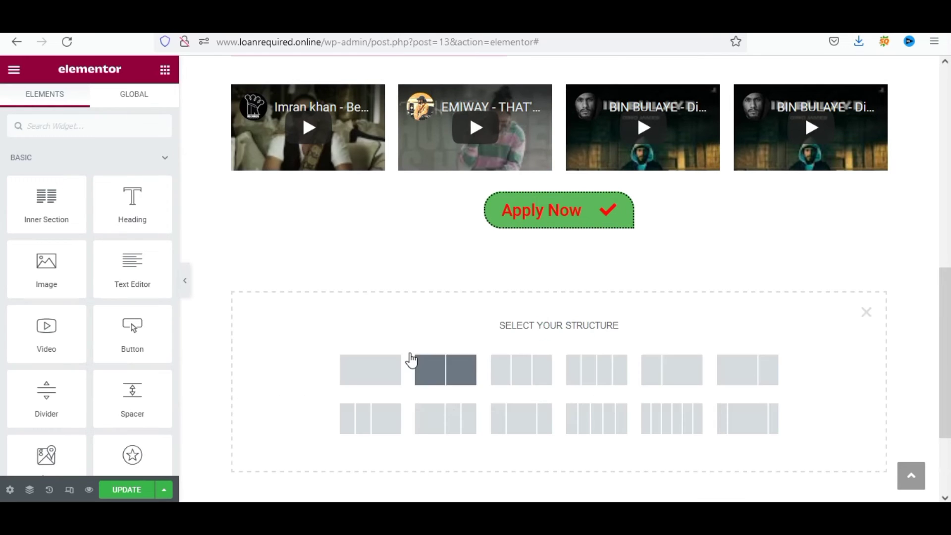
{"action": "left_click", "coordinate": [379, 368]}
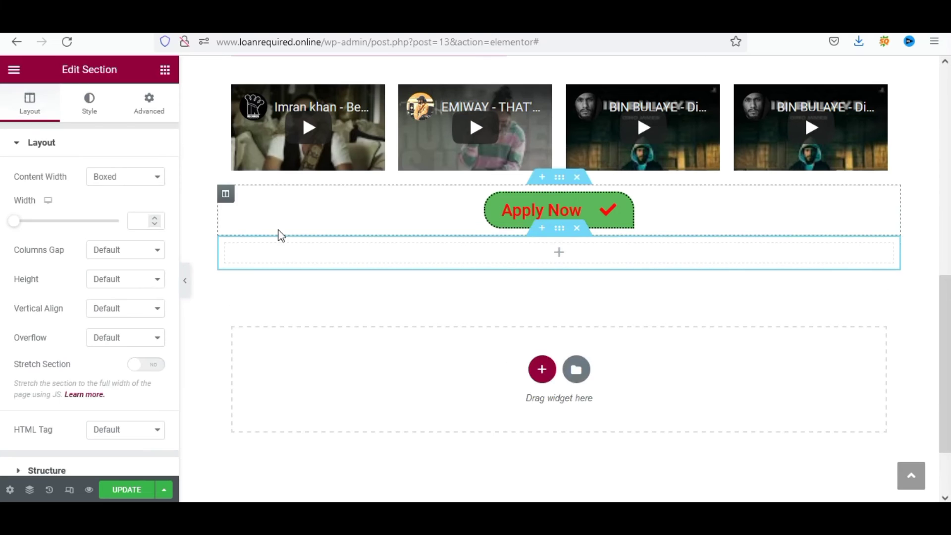
{"action": "left_click", "coordinate": [165, 72]}
{"action": "left_click_drag", "start_coordinate": [38, 205], "coordinate": [289, 258]}
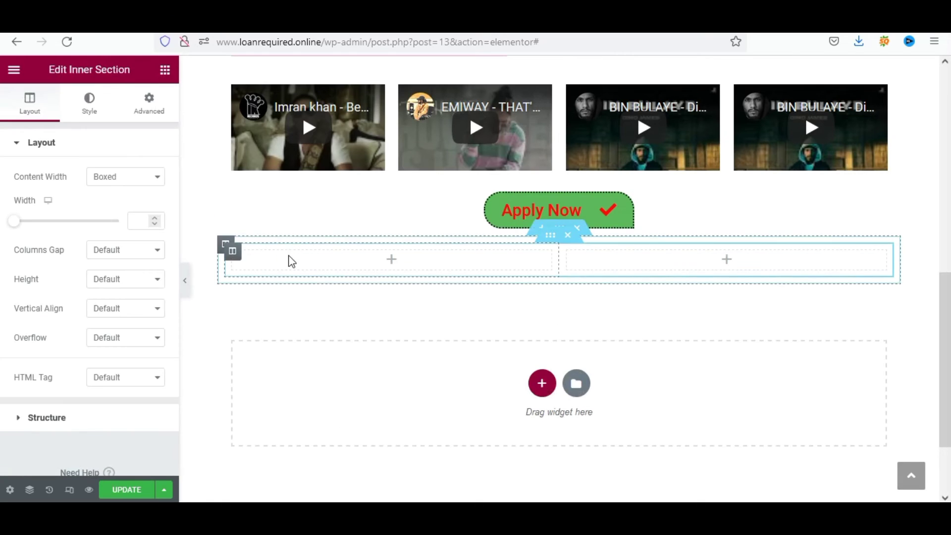
- Add a Button widget to the right column of the new inner section and return to the widget list
{"action": "left_click", "coordinate": [393, 258]}
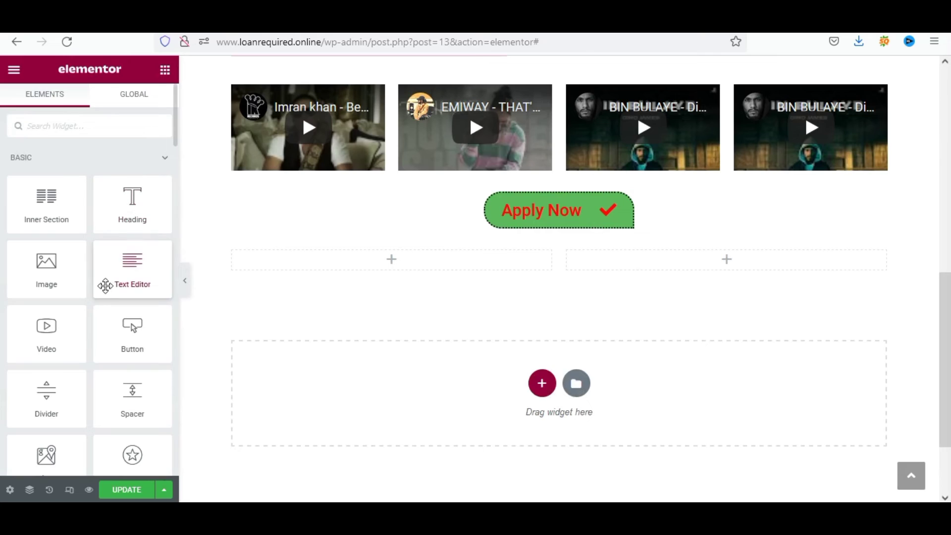
{"action": "left_click_drag", "start_coordinate": [138, 328], "coordinate": [696, 257]}
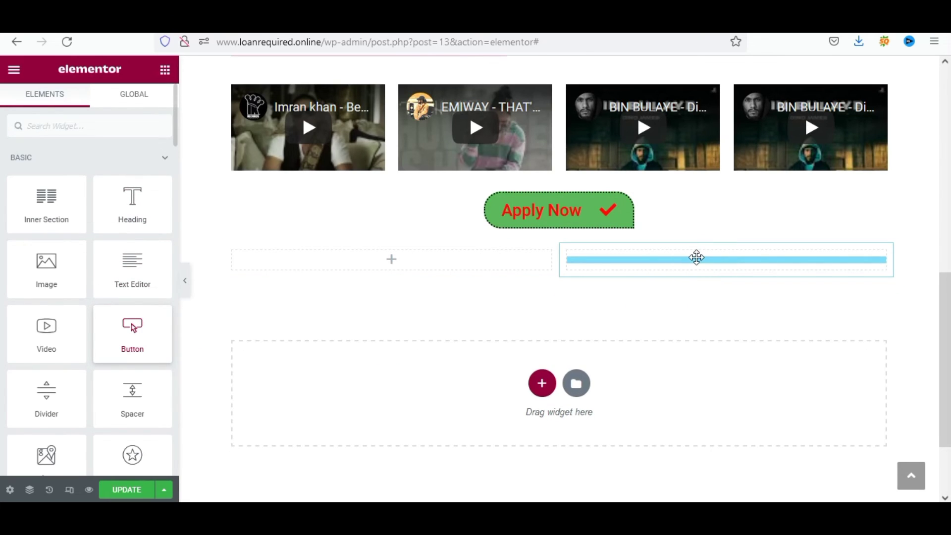
{"action": "left_click", "coordinate": [166, 73]}
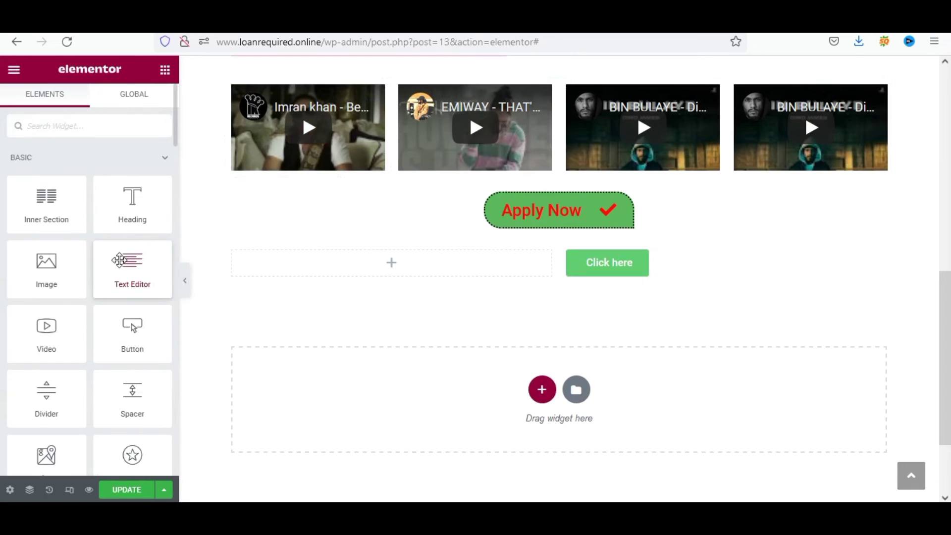
- Add a Text Editor widget below the Click here button in the right column and fill it with repeated Lorem ipsum paragraphs
{"action": "left_click_drag", "start_coordinate": [125, 262], "coordinate": [647, 268]}
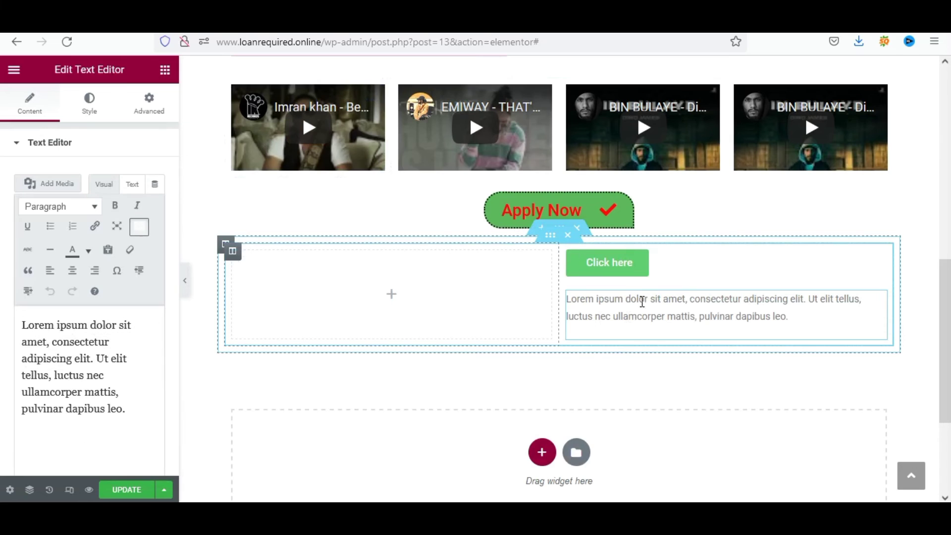
{"action": "left_click", "coordinate": [129, 358]}
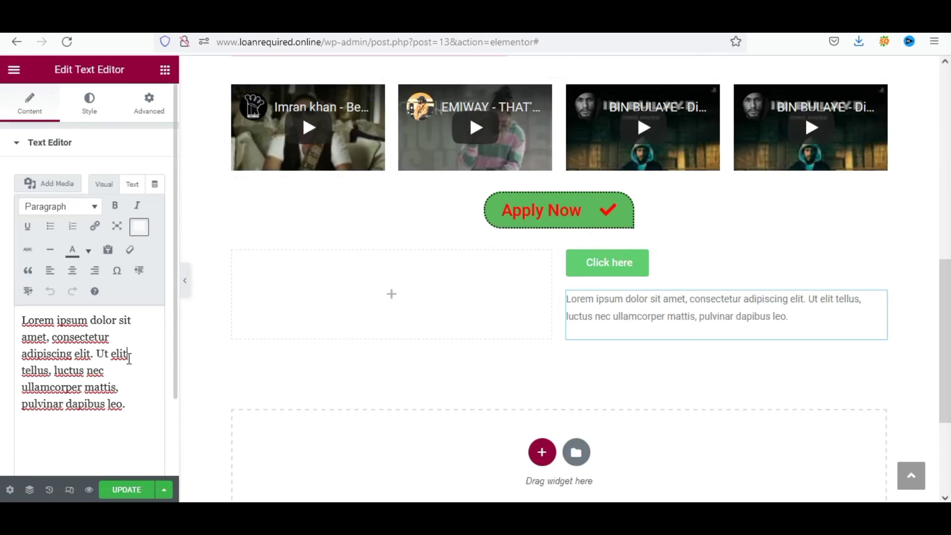
{"action": "key", "text": "ctrl+a"}
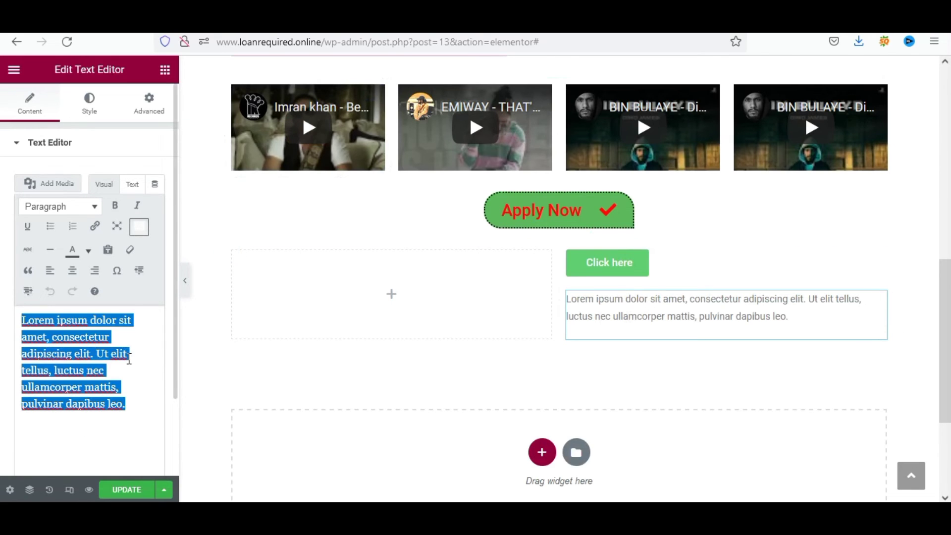
{"action": "key", "text": "ctrl+v"}
{"action": "key", "text": "ctrl+v"}
{"action": "key", "text": "ctrl+v"}
{"action": "key", "text": "ctrl+v"}
{"action": "key", "text": "ctrl+v"}
{"action": "key", "text": "ctrl+v"}
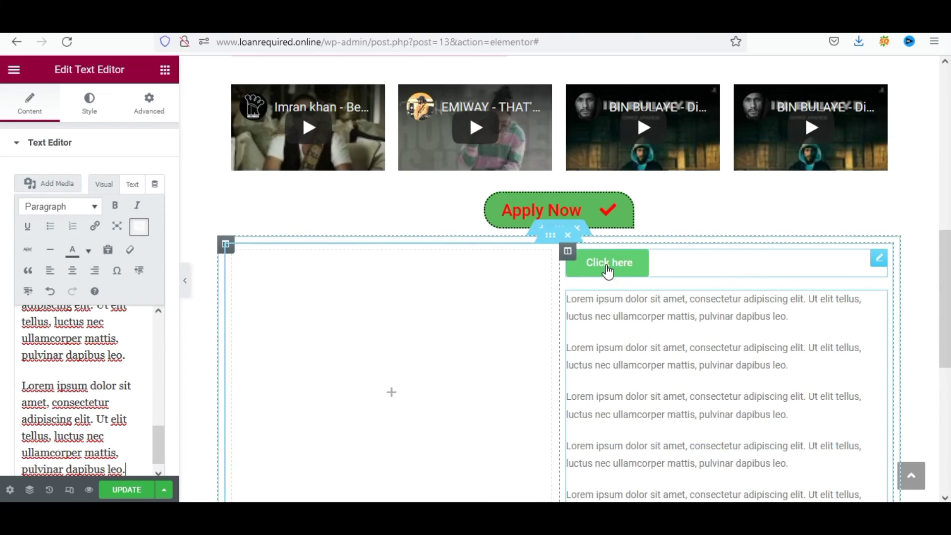
- Give the section containing the new columns a Classic background overlay using images.jpg from the media library
{"action": "left_click", "coordinate": [560, 229]}
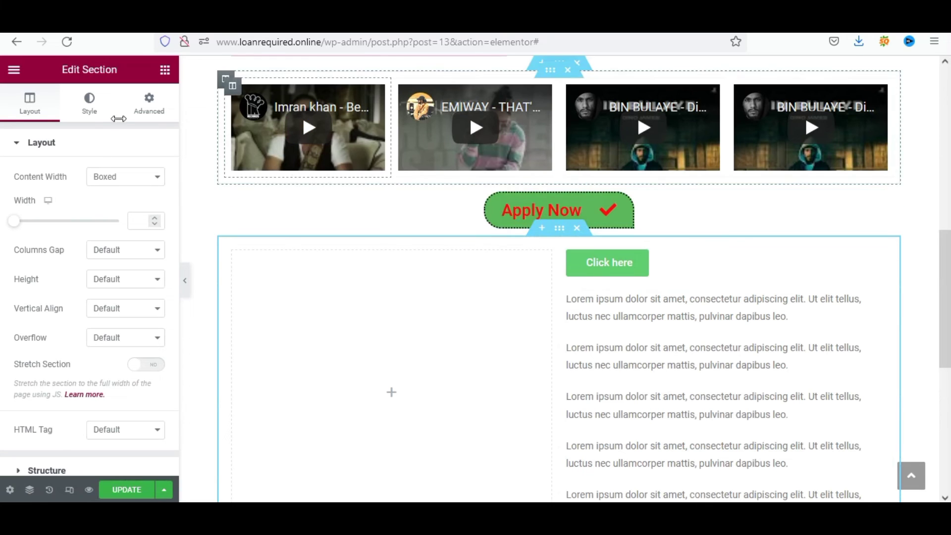
{"action": "left_click", "coordinate": [91, 106]}
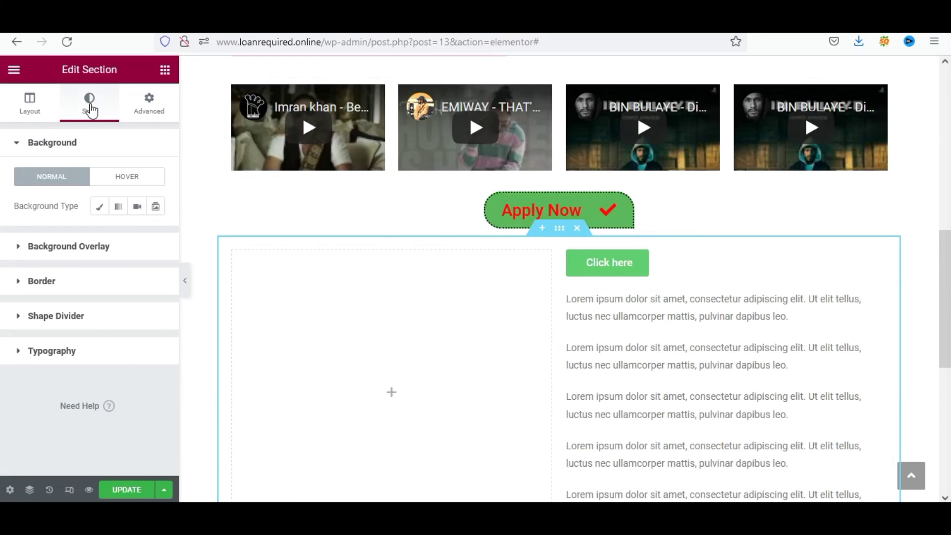
{"action": "left_click", "coordinate": [96, 250]}
{"action": "double_click", "coordinate": [93, 244]}
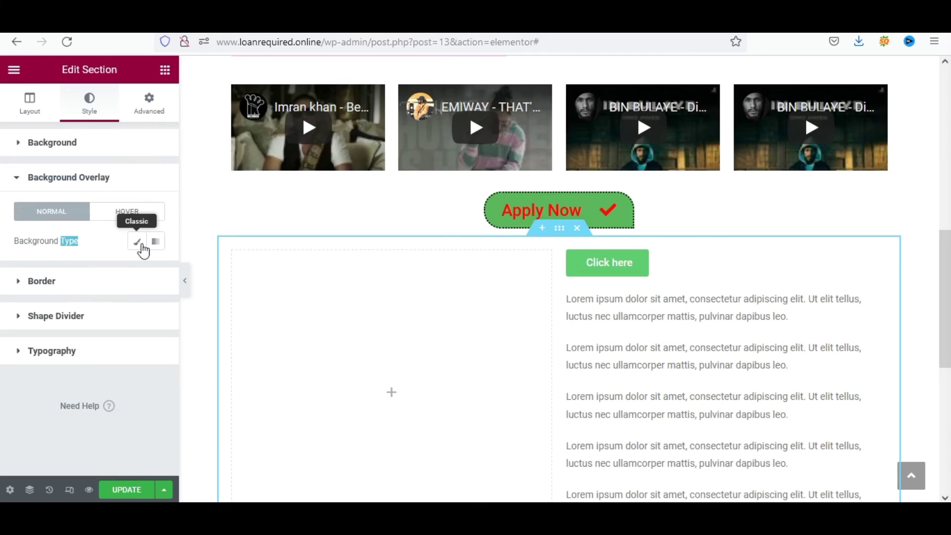
{"action": "left_click", "coordinate": [137, 243]}
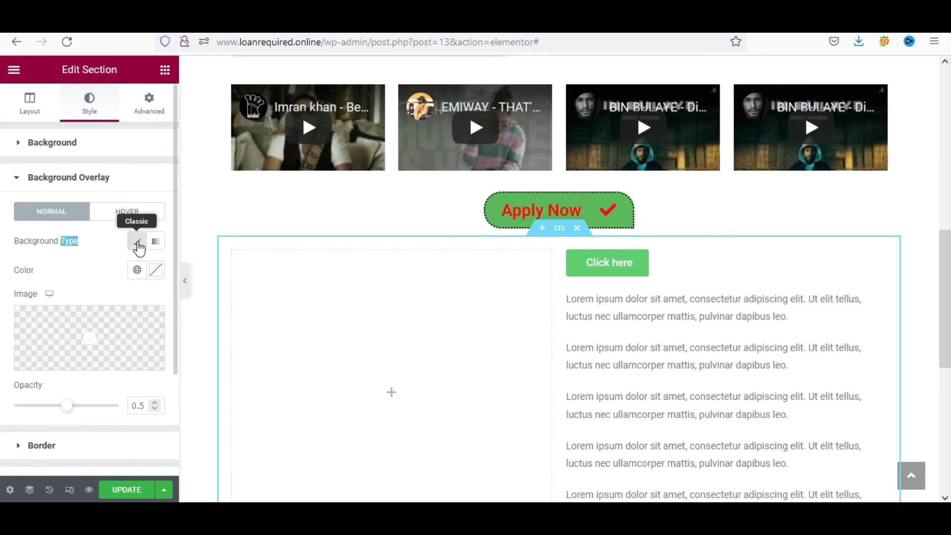
{"action": "left_click", "coordinate": [73, 365]}
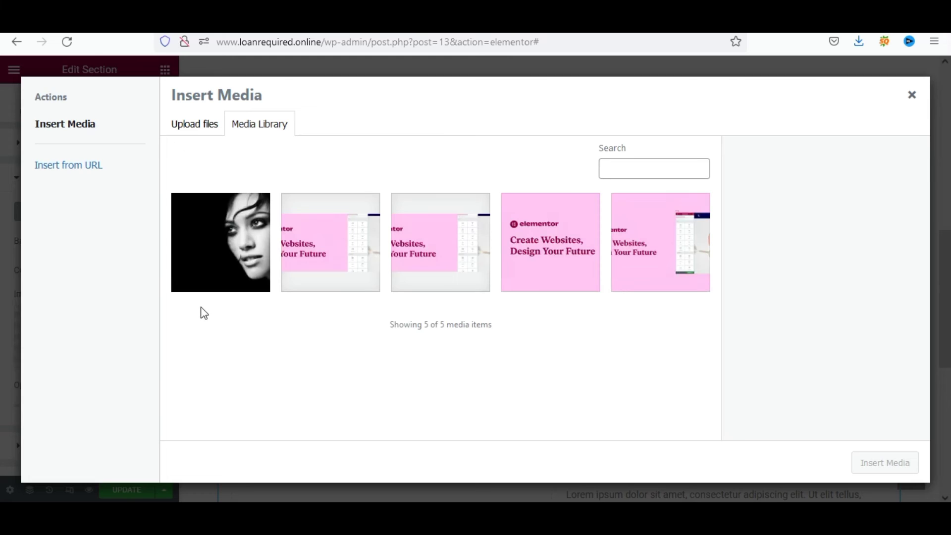
{"action": "left_click", "coordinate": [227, 241]}
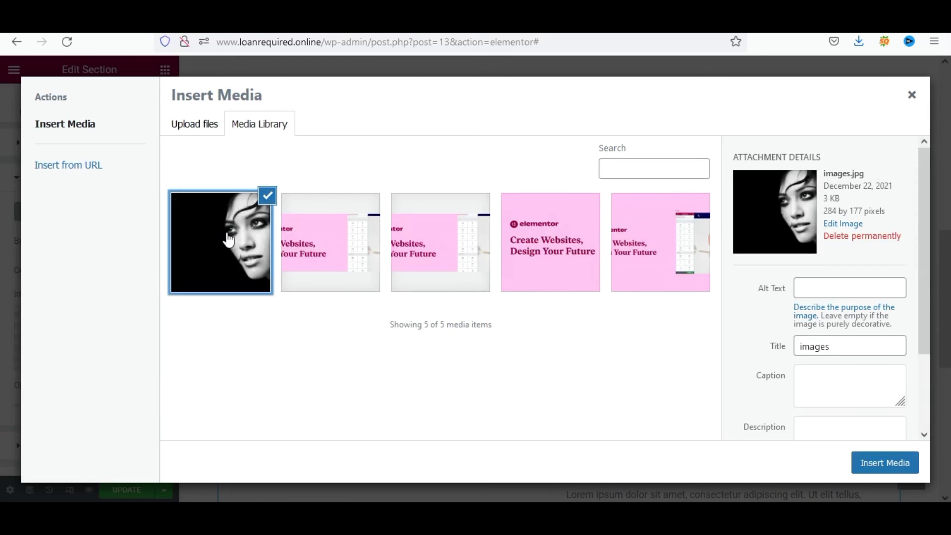
{"action": "left_click", "coordinate": [878, 469]}
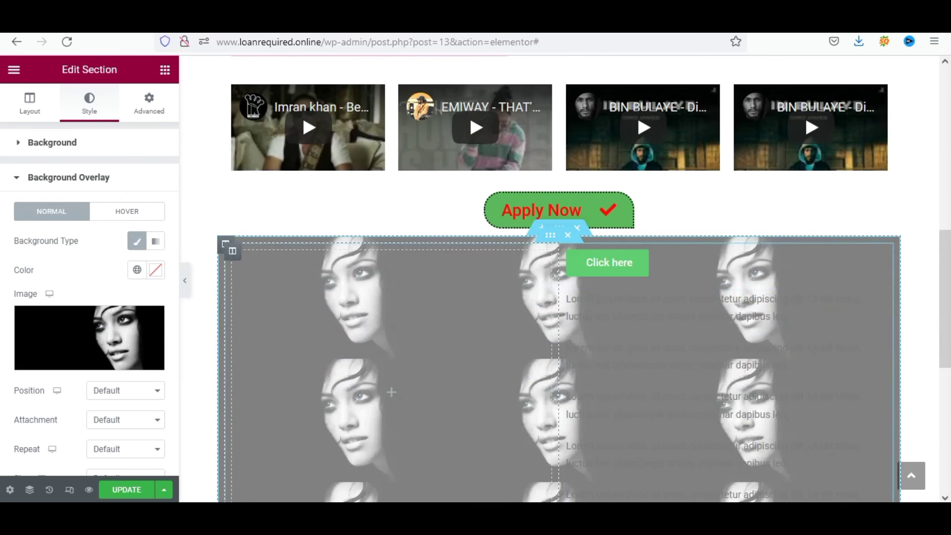
- Set the overlay image's position to Center Center and its attachment to Fixed
{"action": "scroll", "coordinate": [948, 297], "scroll_direction": "down", "scroll_amount": 3}
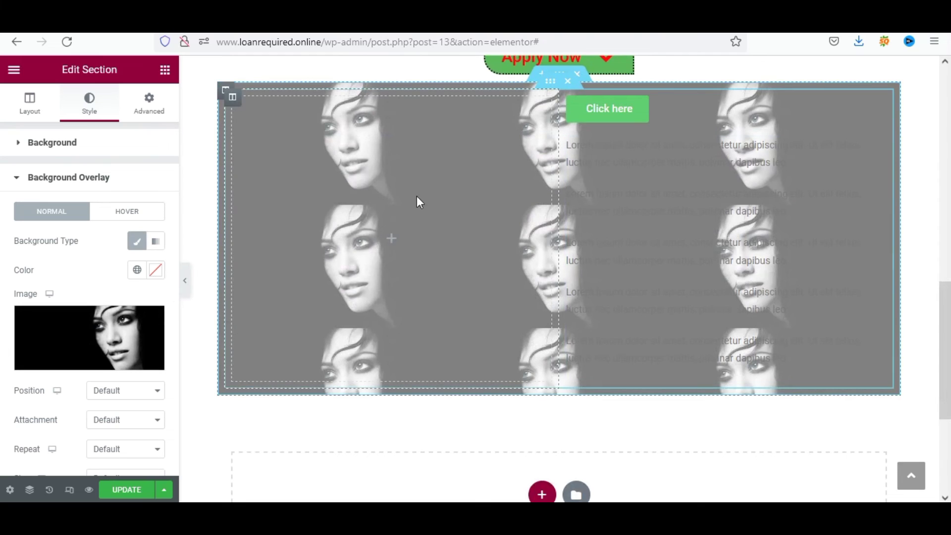
{"action": "left_click", "coordinate": [136, 397]}
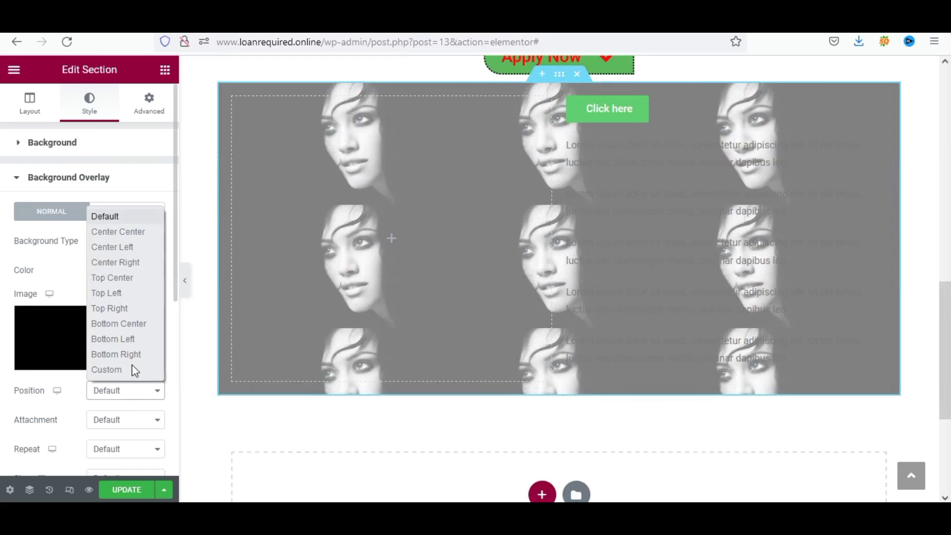
{"action": "left_click", "coordinate": [122, 232]}
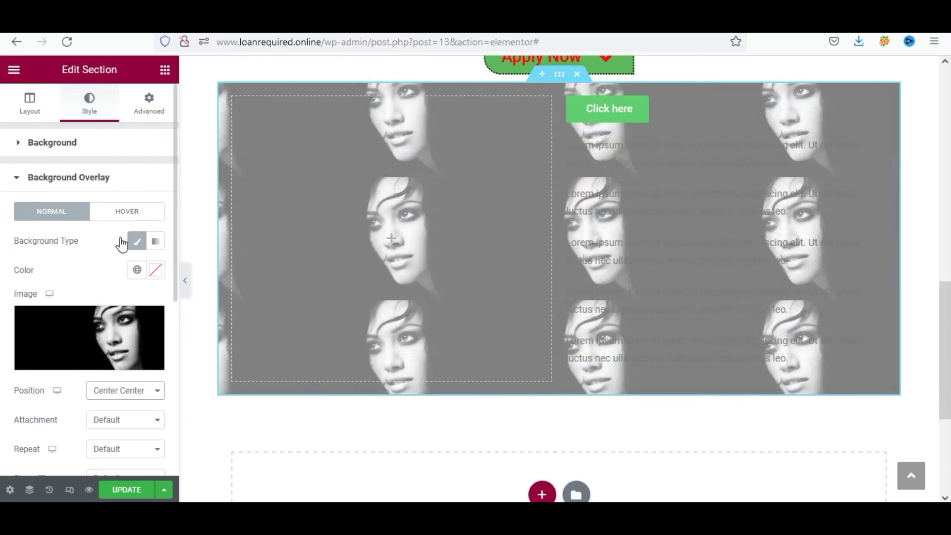
{"action": "left_click", "coordinate": [129, 422]}
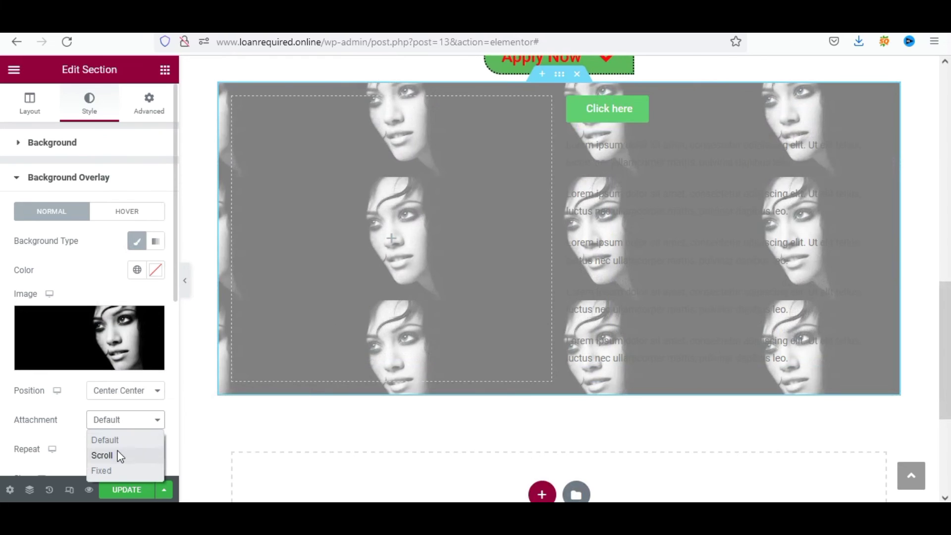
{"action": "left_click", "coordinate": [112, 473]}
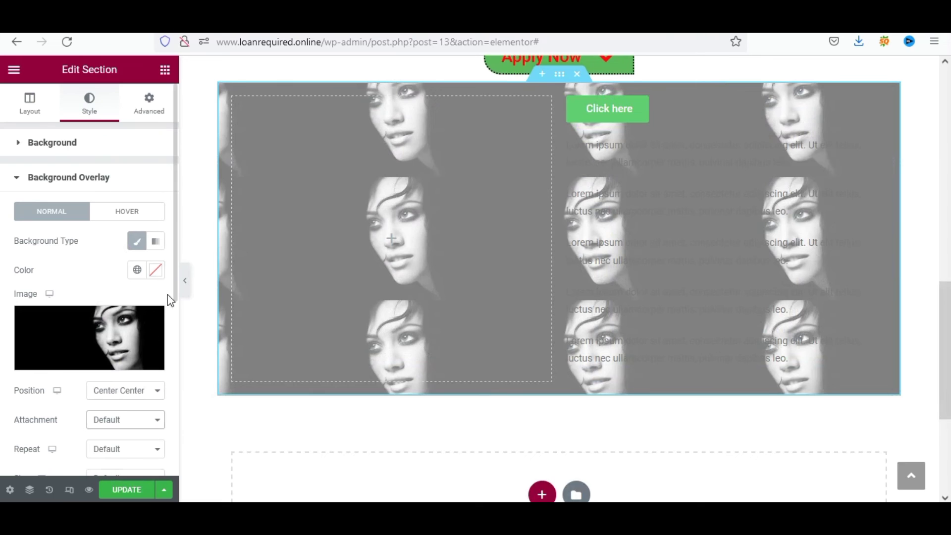
- Set the overlay image's repeat to No-repeat and its size to Cover
{"action": "left_click_drag", "start_coordinate": [174, 281], "coordinate": [176, 350]}
{"action": "left_click", "coordinate": [139, 366]}
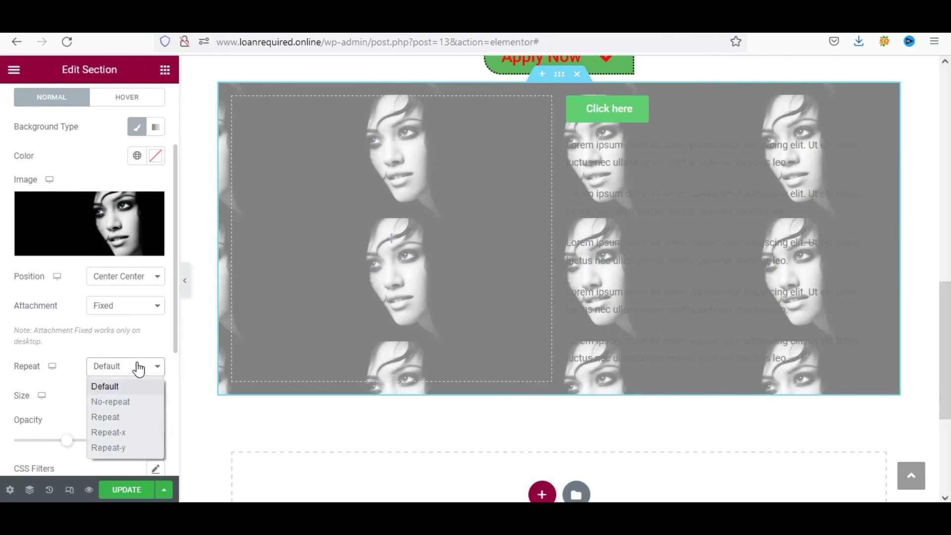
{"action": "left_click", "coordinate": [116, 402]}
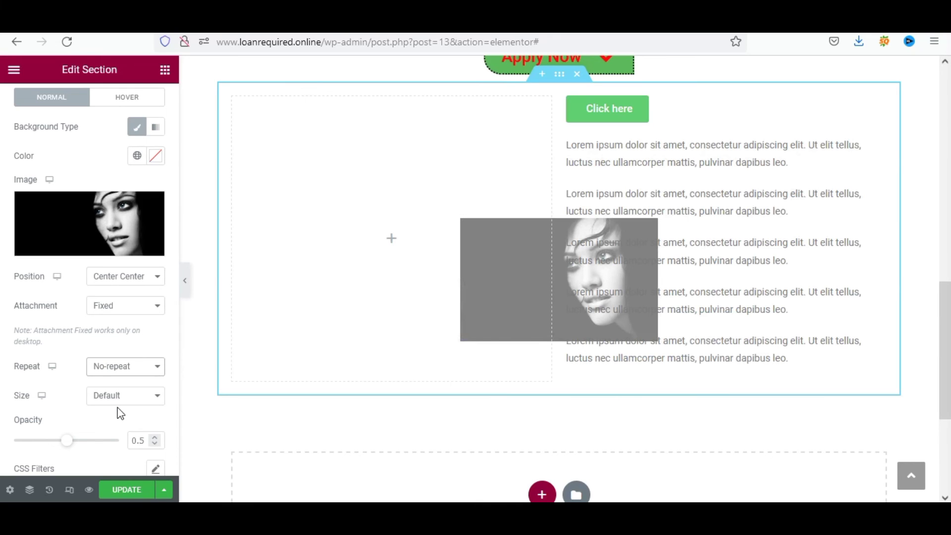
{"action": "left_click", "coordinate": [139, 400]}
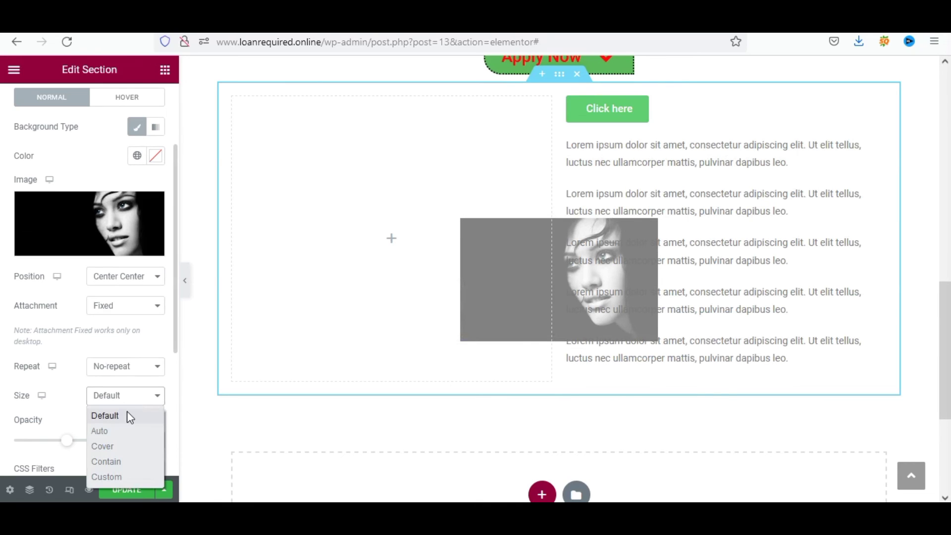
{"action": "left_click", "coordinate": [116, 445]}
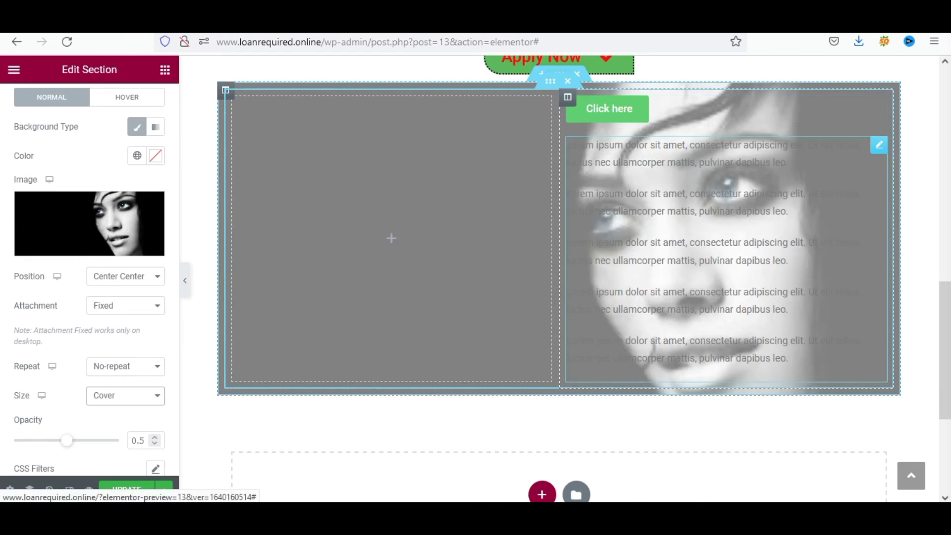
- Copy the Click here button from the right column and paste it into the empty left column
{"action": "right_click", "coordinate": [875, 106]}
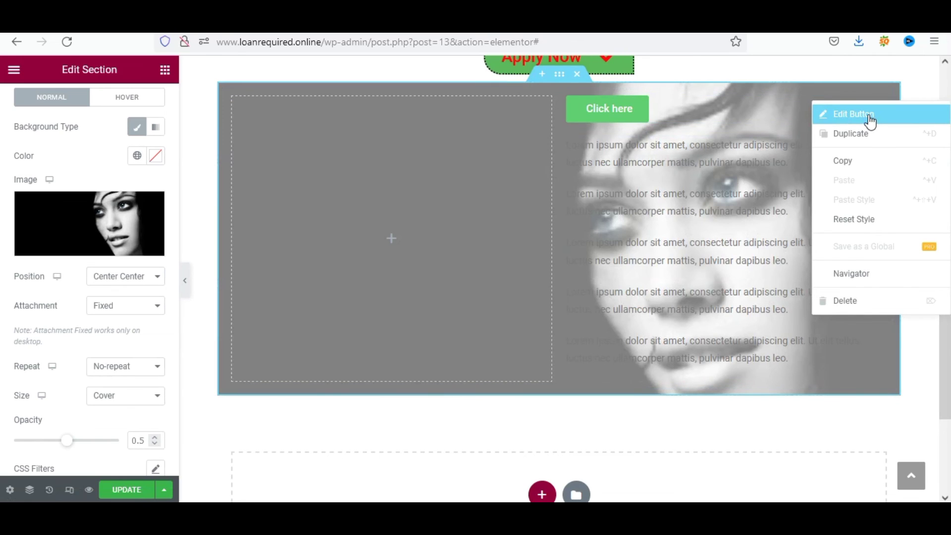
{"action": "left_click", "coordinate": [845, 165]}
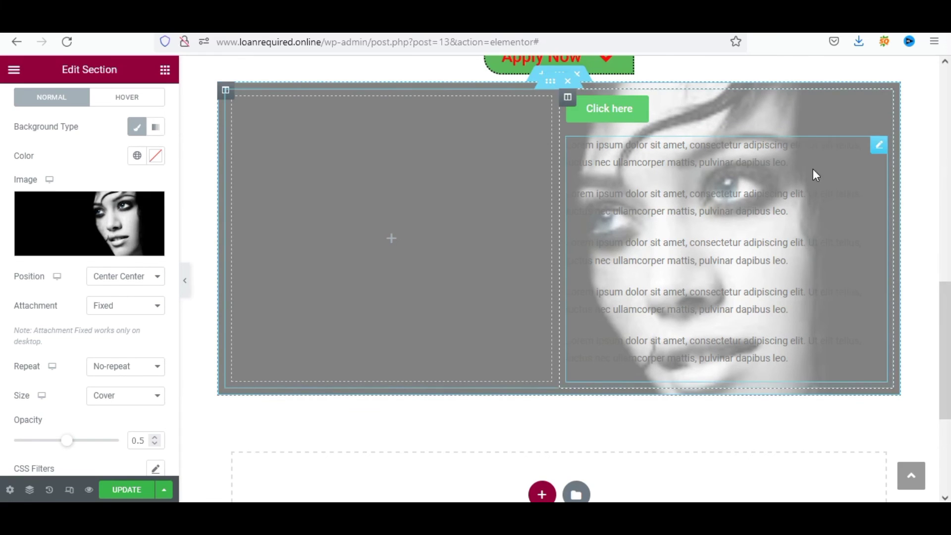
{"action": "right_click", "coordinate": [355, 192]}
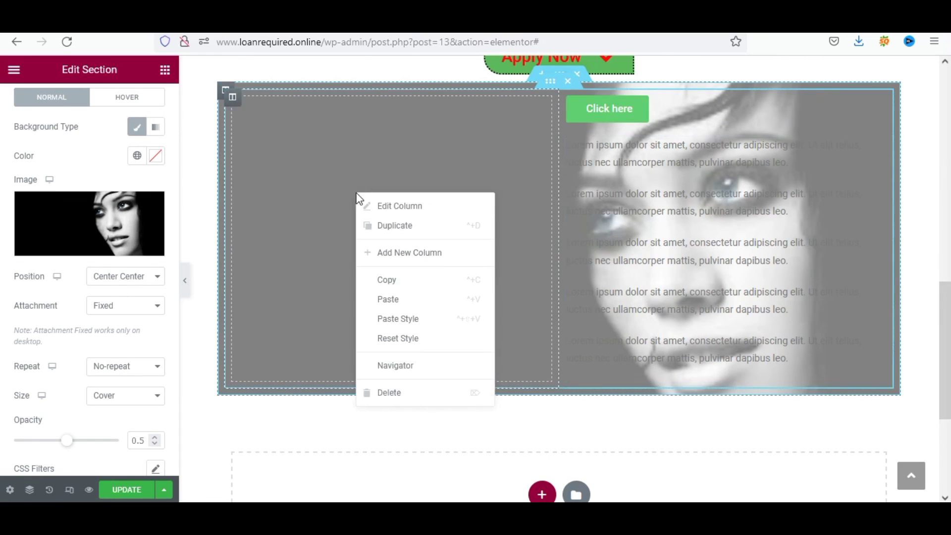
{"action": "left_click", "coordinate": [396, 302]}
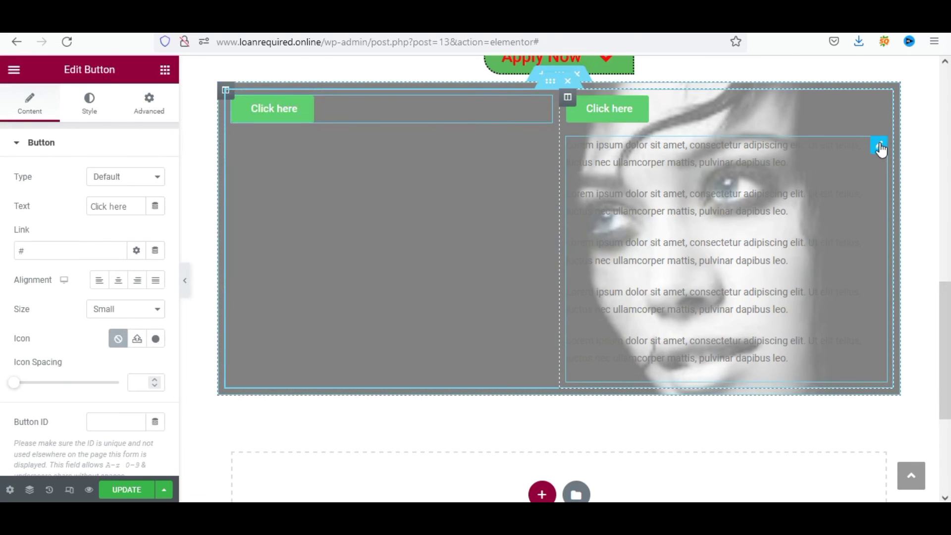
- Copy the Lorem ipsum text widget from the right column and paste it below the button in the left column
{"action": "left_click_drag", "start_coordinate": [738, 242], "coordinate": [679, 233]}
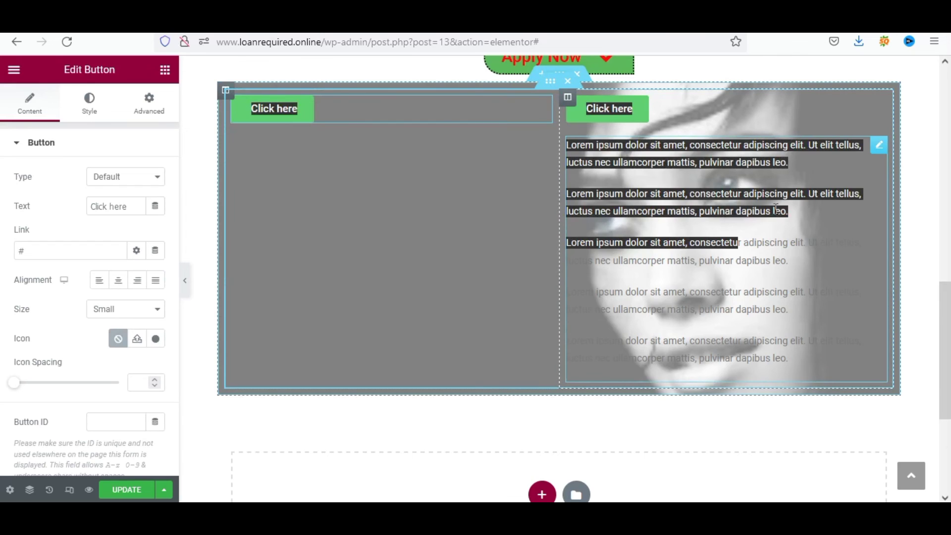
{"action": "left_click", "coordinate": [845, 241]}
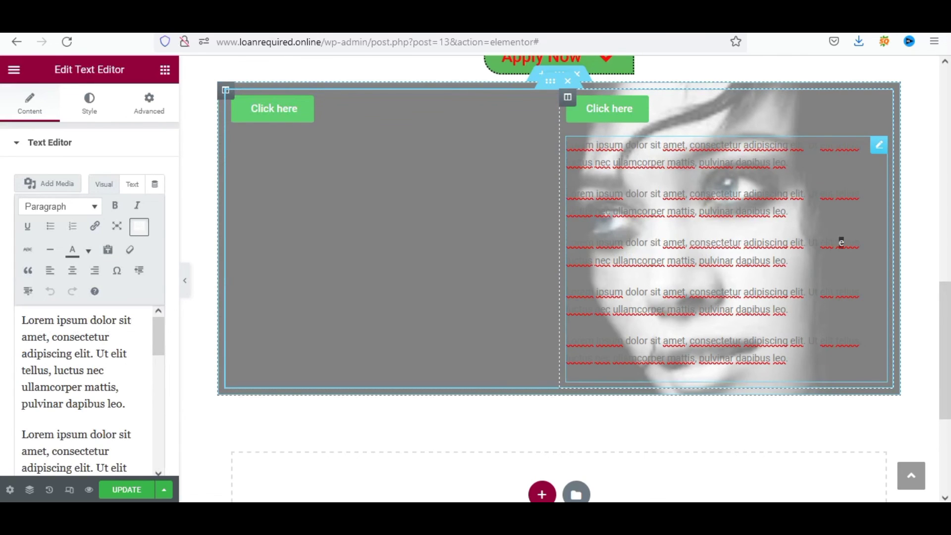
{"action": "left_click_drag", "start_coordinate": [844, 242], "coordinate": [564, 242]}
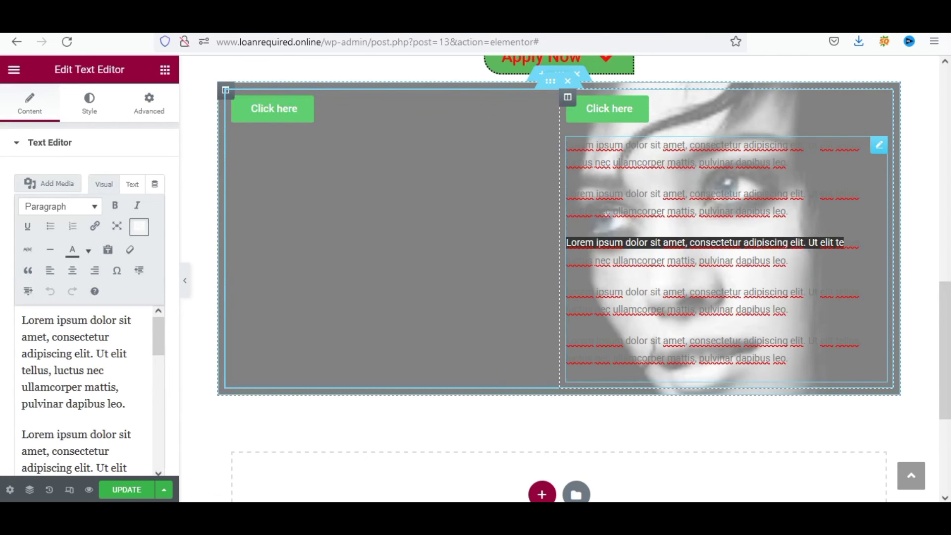
{"action": "right_click", "coordinate": [885, 149]}
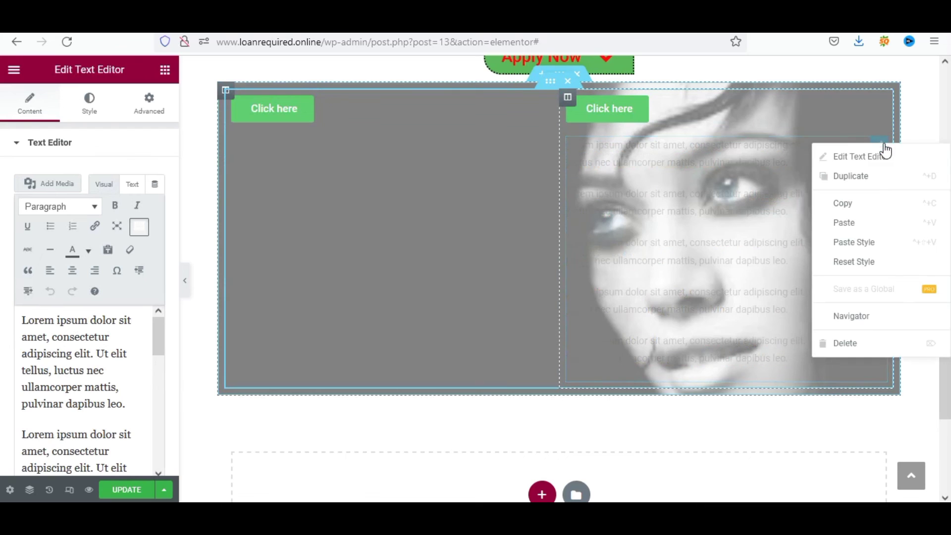
{"action": "left_click", "coordinate": [856, 210]}
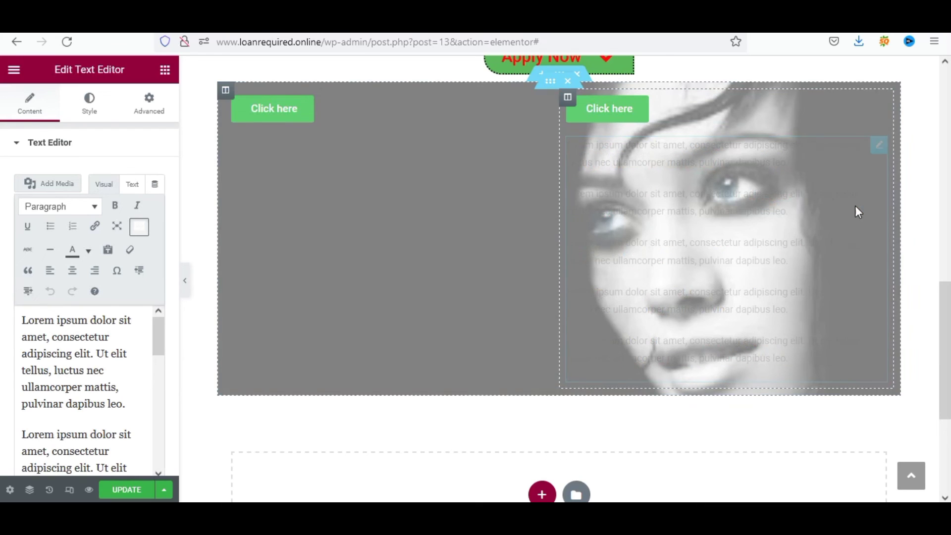
{"action": "right_click", "coordinate": [431, 169]}
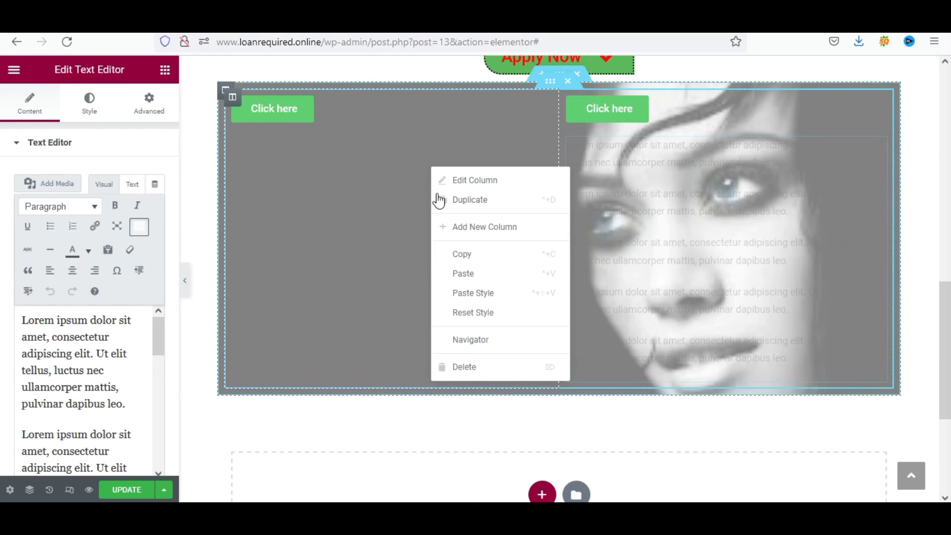
{"action": "left_click", "coordinate": [457, 274]}
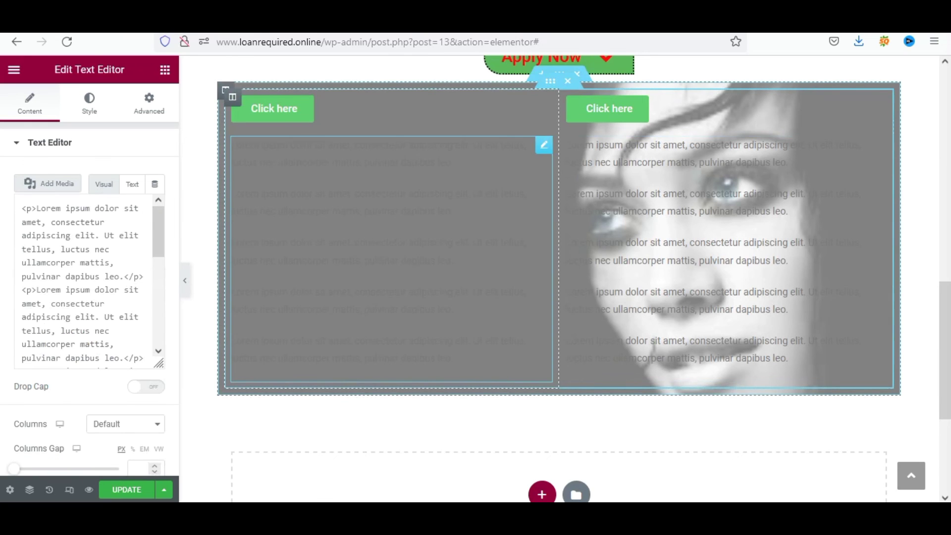
- Delete the Lorem ipsum text widget and the Click here button from the right column
{"action": "left_click", "coordinate": [849, 170]}
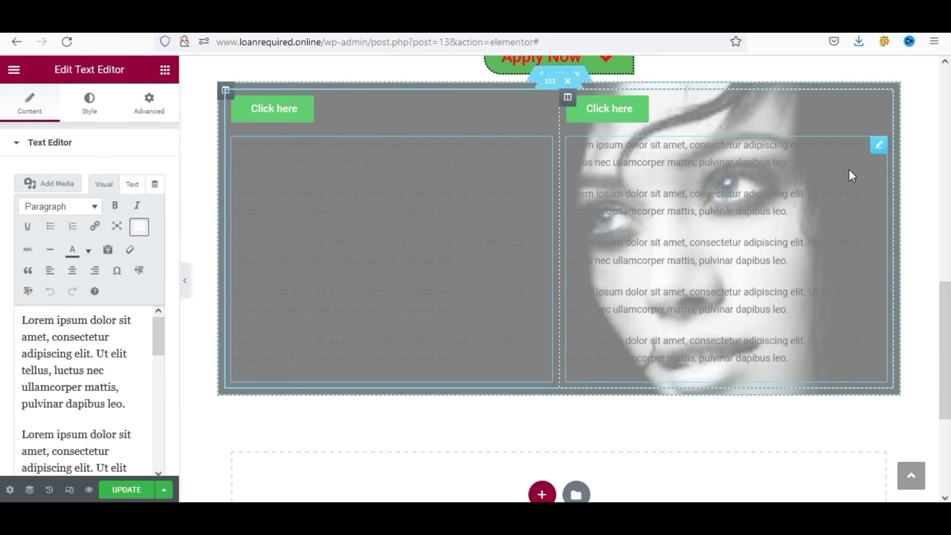
{"action": "right_click", "coordinate": [881, 152]}
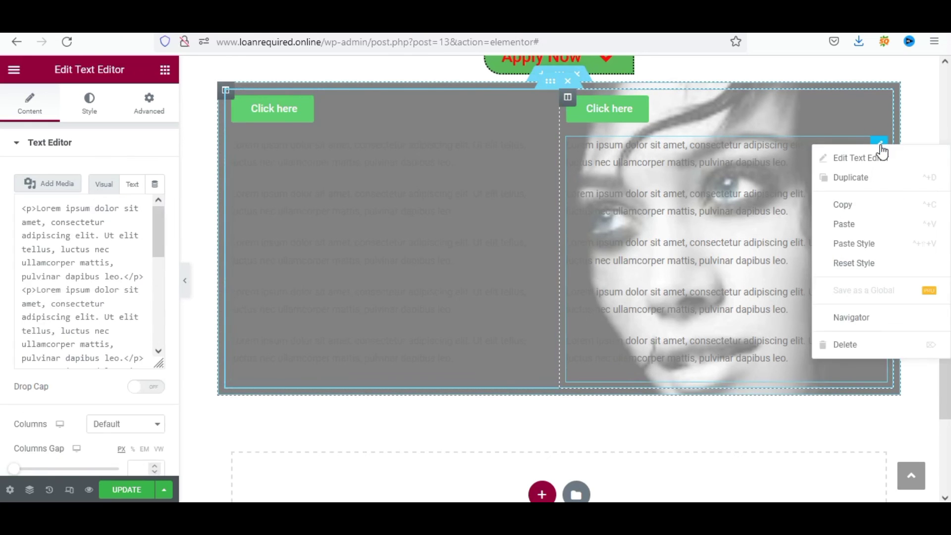
{"action": "left_click", "coordinate": [849, 346]}
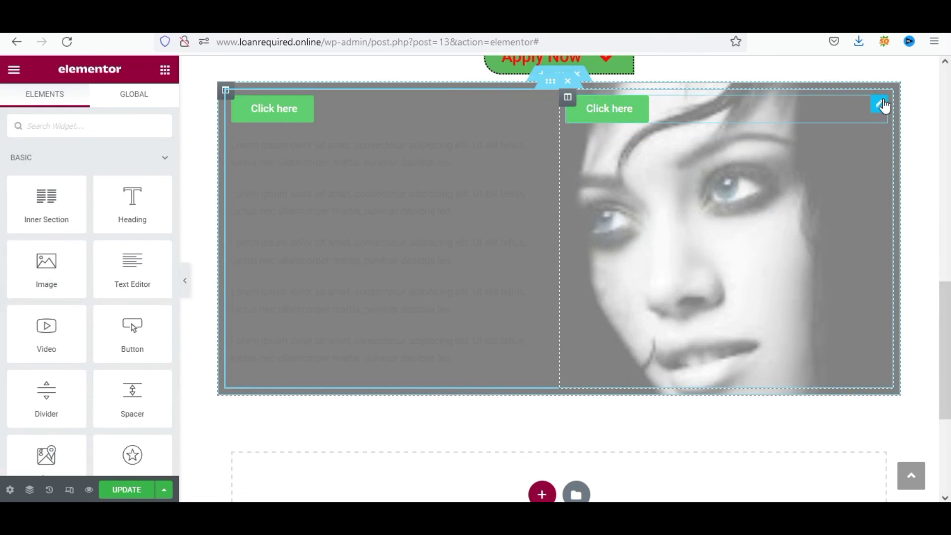
{"action": "right_click", "coordinate": [882, 108]}
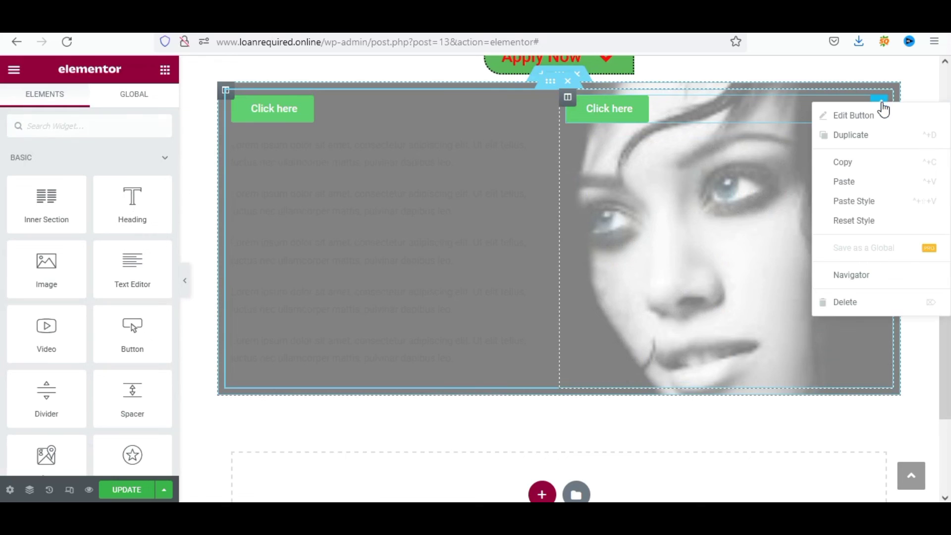
{"action": "left_click", "coordinate": [845, 303]}
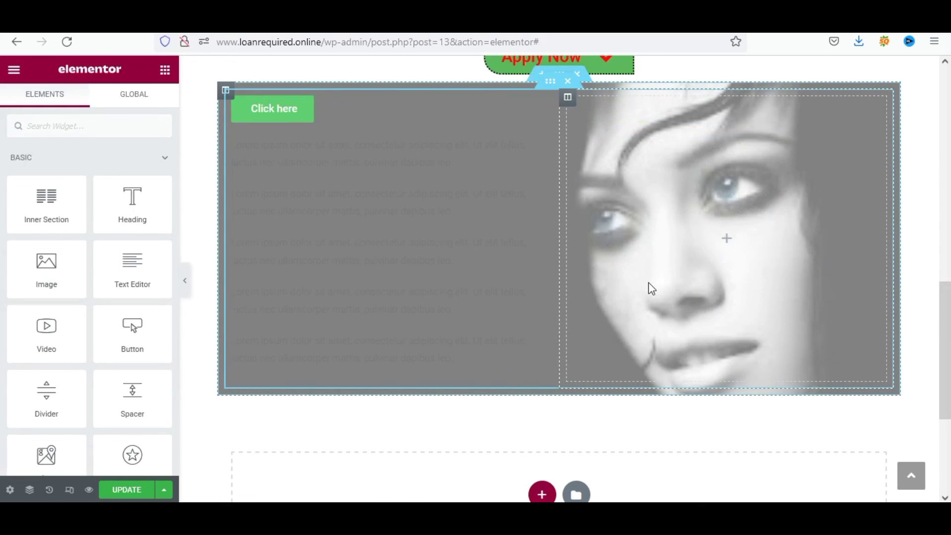
- Change the colour of all the Lorem ipsum text in the left column to white
{"action": "left_click", "coordinate": [336, 227]}
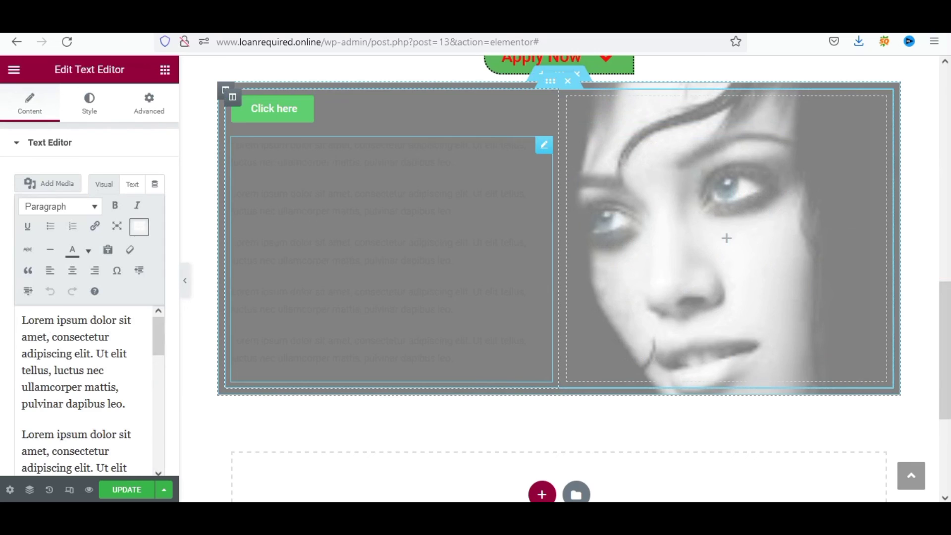
{"action": "key", "text": "ctrl+a"}
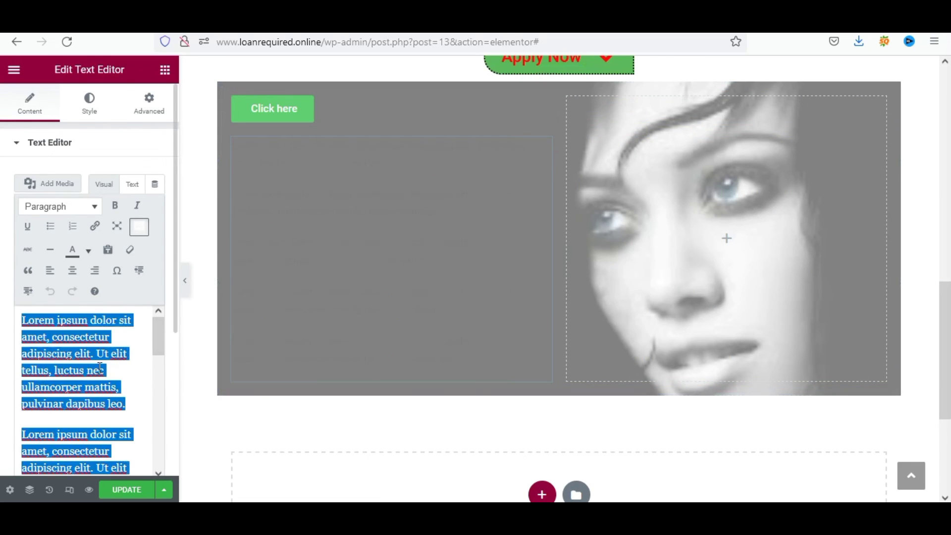
{"action": "left_click", "coordinate": [88, 250]}
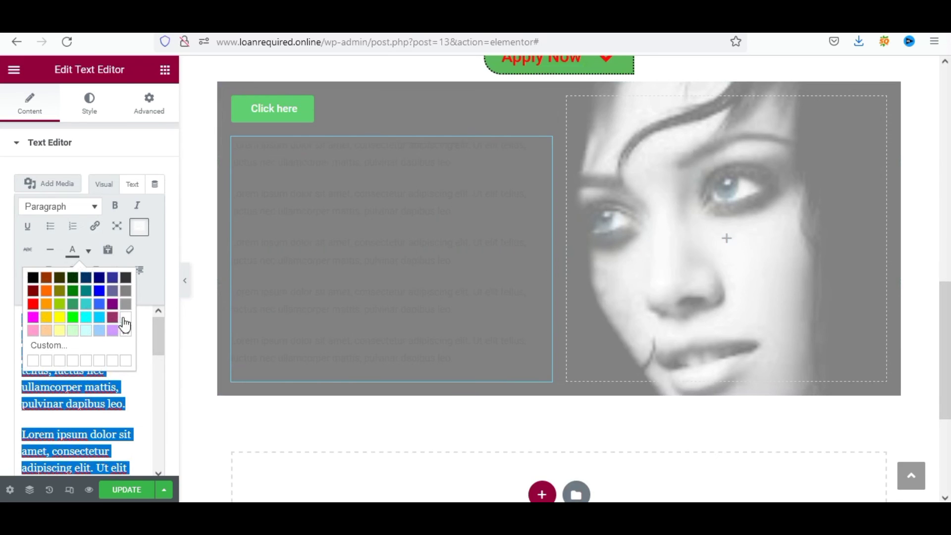
{"action": "left_click", "coordinate": [125, 321]}
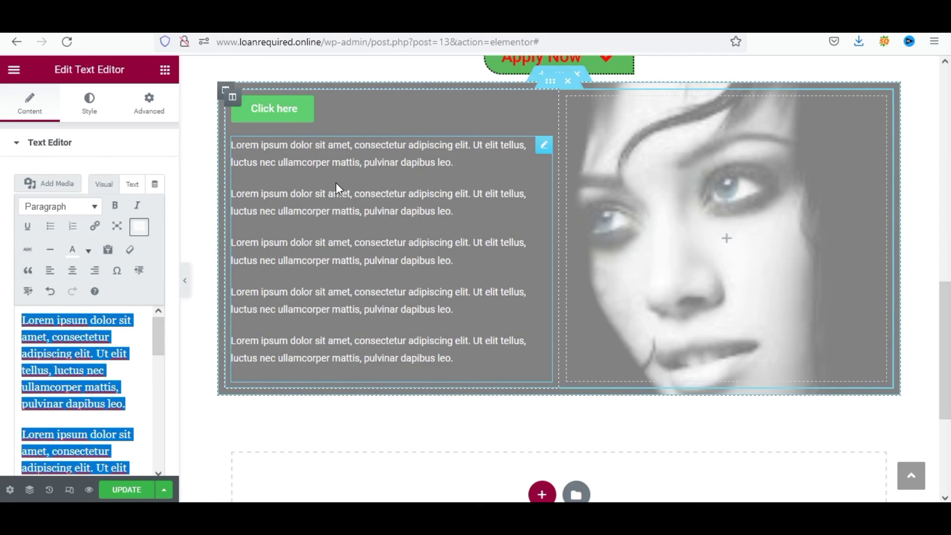
{"action": "left_click", "coordinate": [288, 113]}
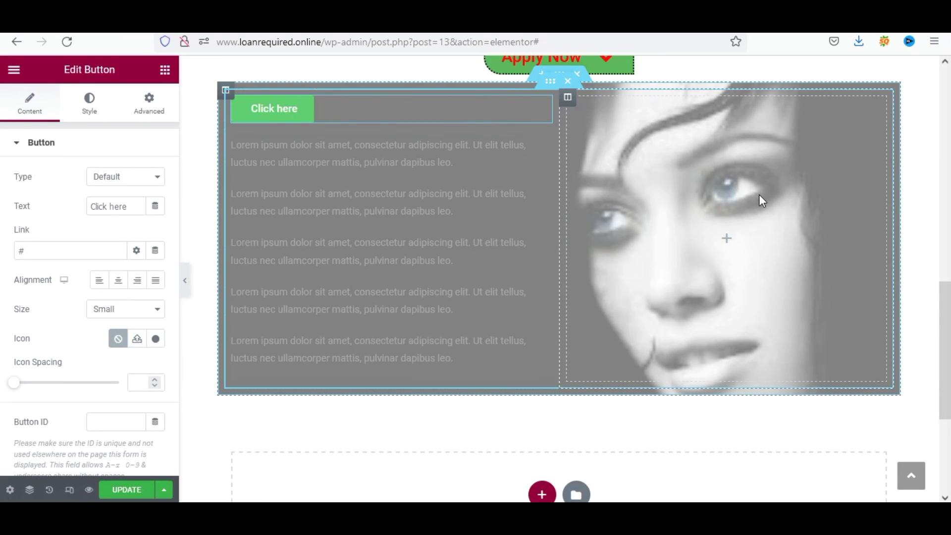
{"action": "left_click_drag", "start_coordinate": [949, 325], "coordinate": [950, 278]}
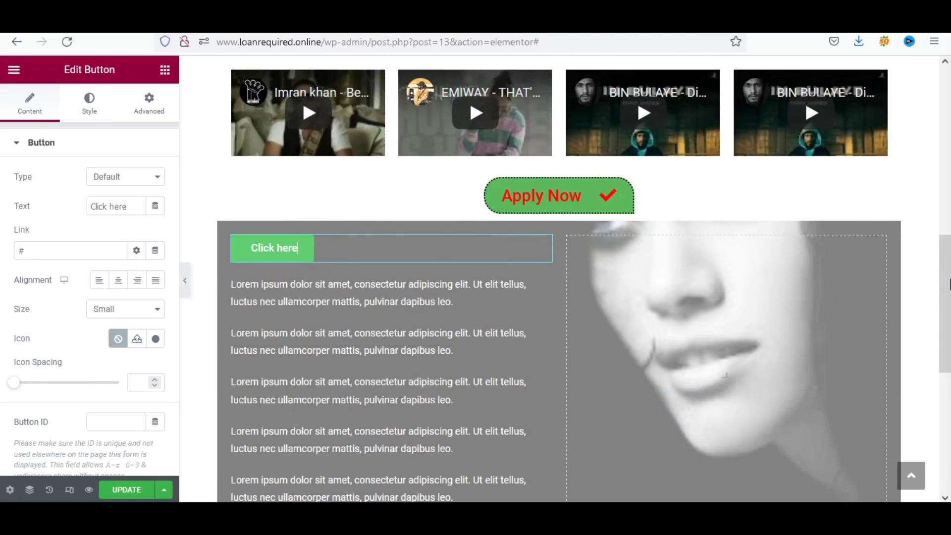